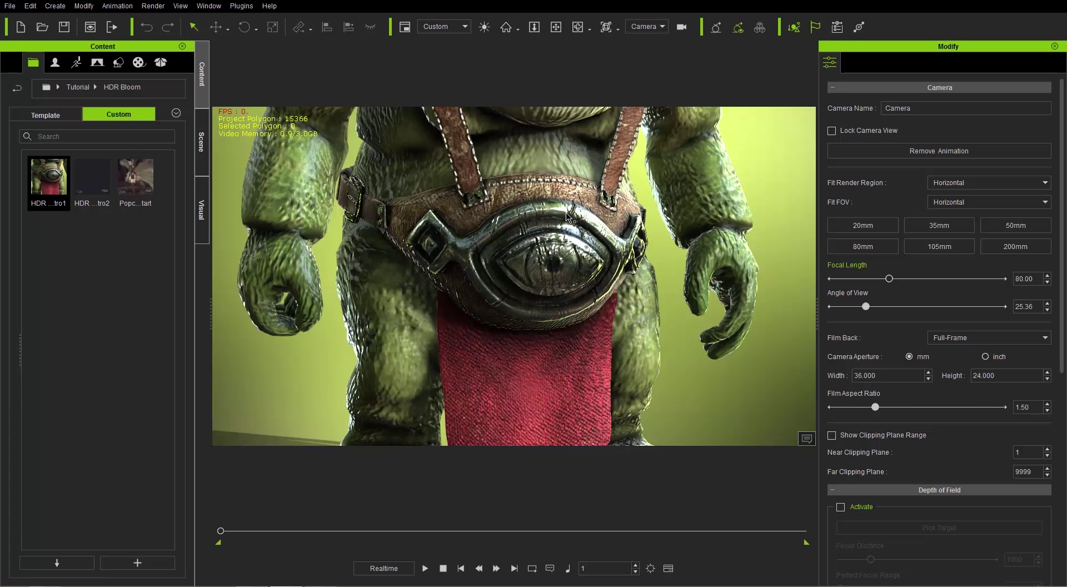
- Turn on the HDR effect for the green creature scene
scroll(547, 241, down, 4)
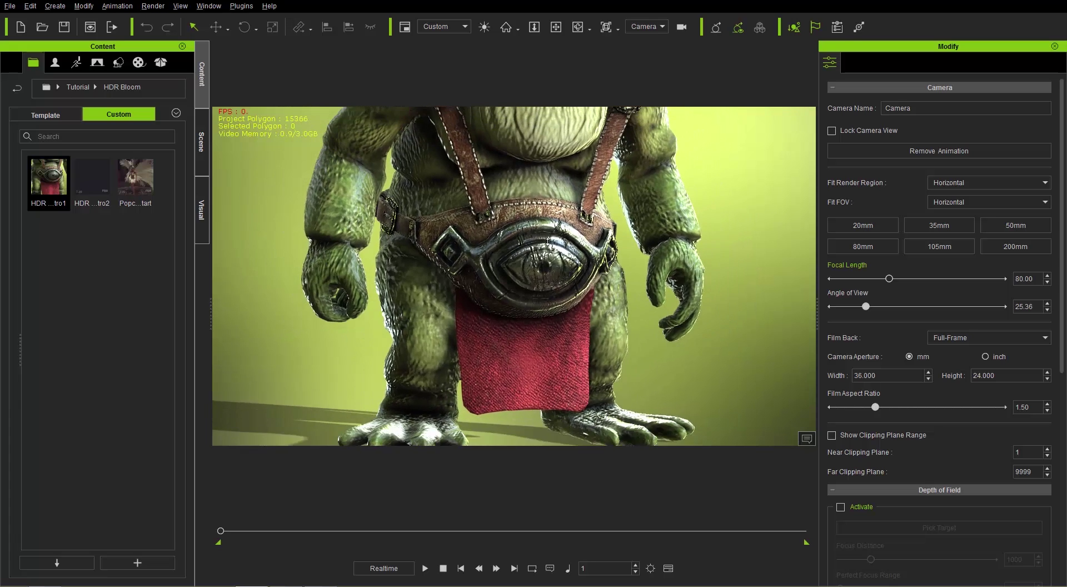
middle_drag(547, 241, 535, 341)
right_drag(523, 343, 575, 358)
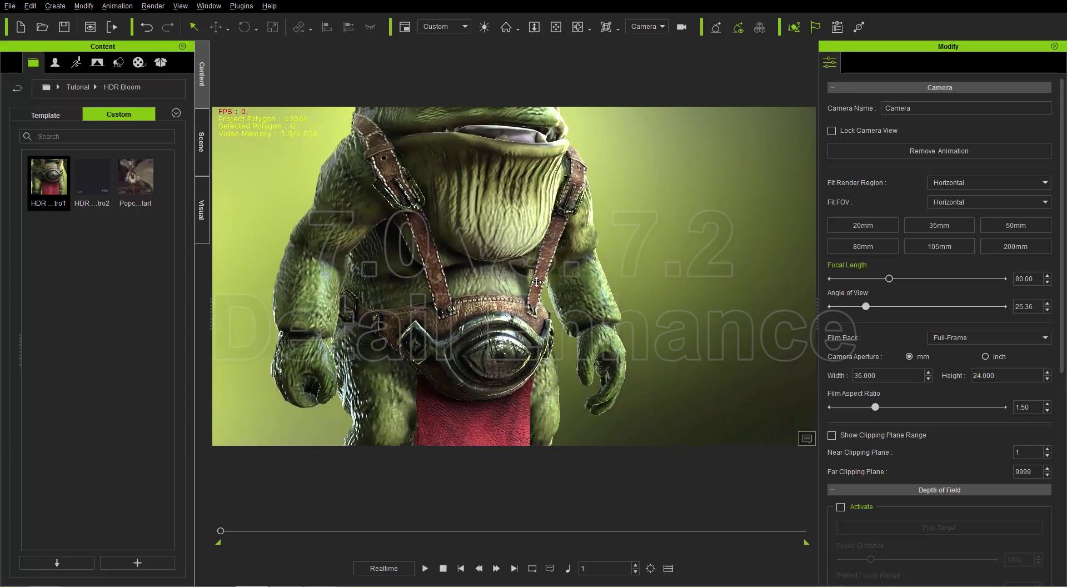
right_drag(520, 281, 539, 195)
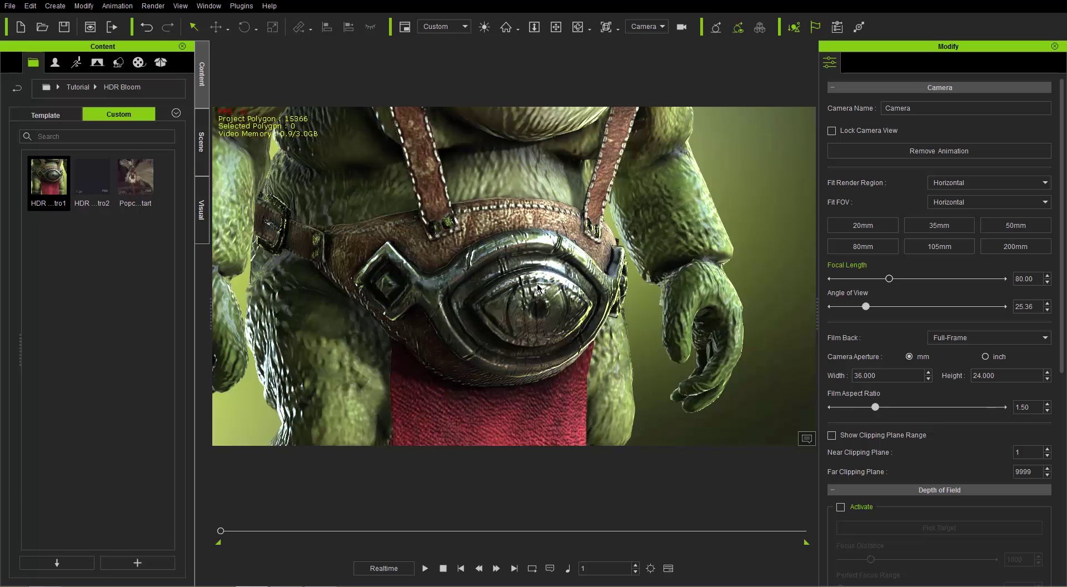
click(202, 208)
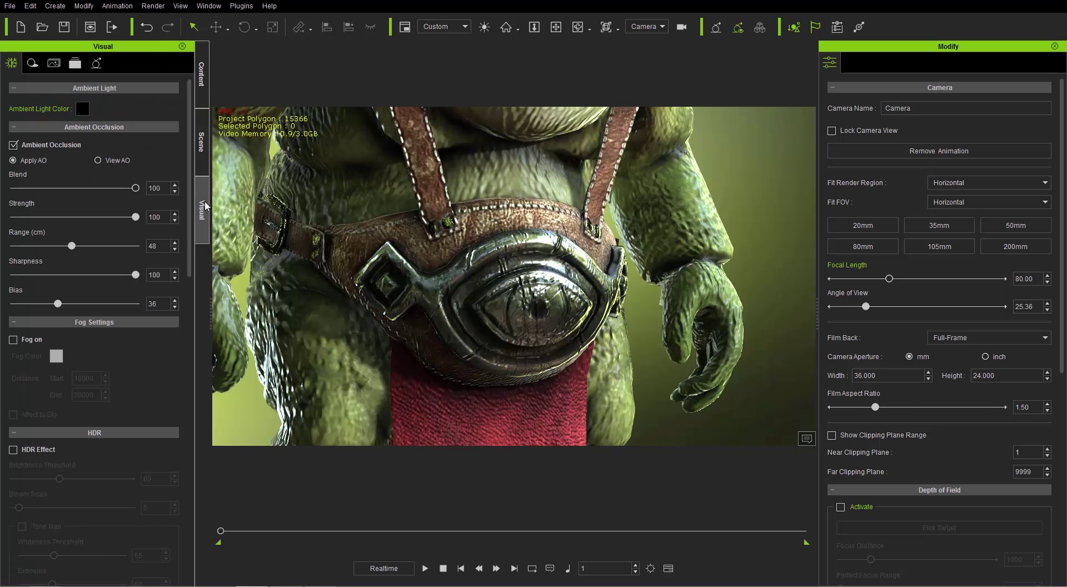
click(38, 450)
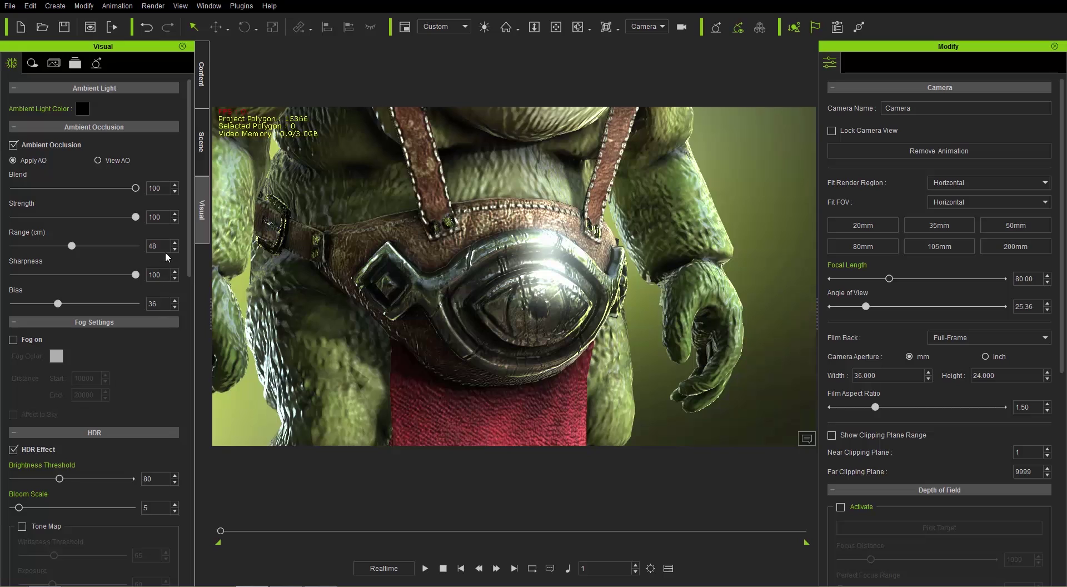
- Set the HDR Brightness Threshold to 155 and the Bloom Scale to 13
scroll(188, 181, down, 5)
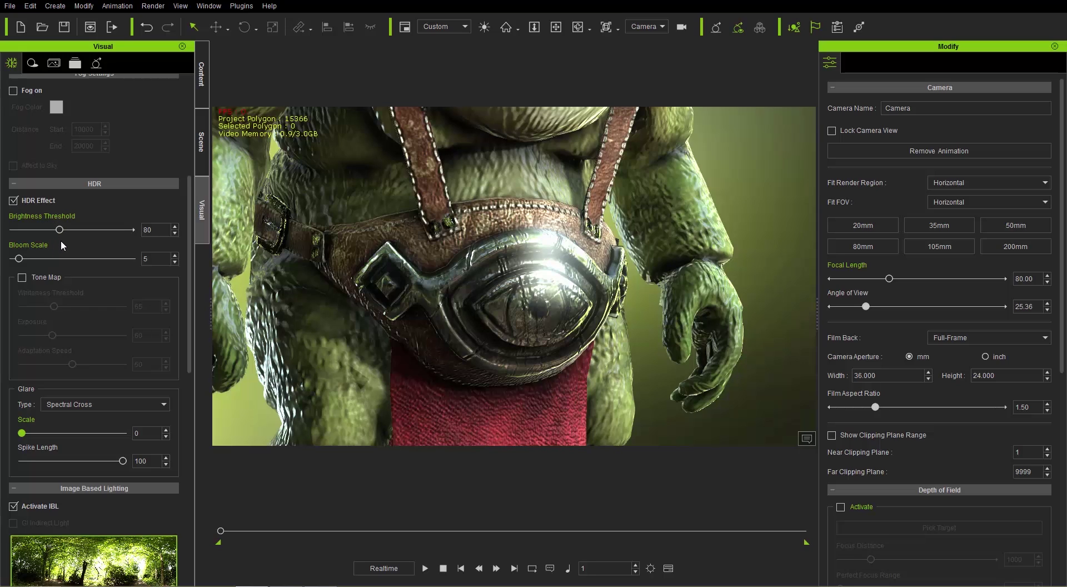
drag(60, 232, 102, 234)
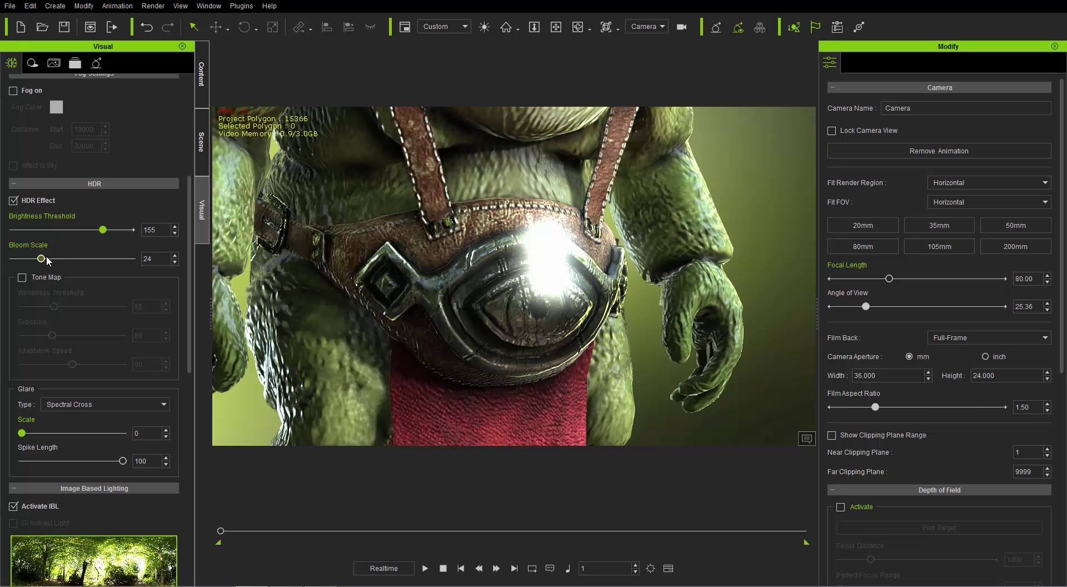
mouse_move(45, 256)
mouse_down()
mouse_move(81, 261)
mouse_move(45, 264)
mouse_up()
mouse_move(49, 261)
mouse_down()
mouse_move(71, 268)
mouse_move(33, 257)
mouse_up()
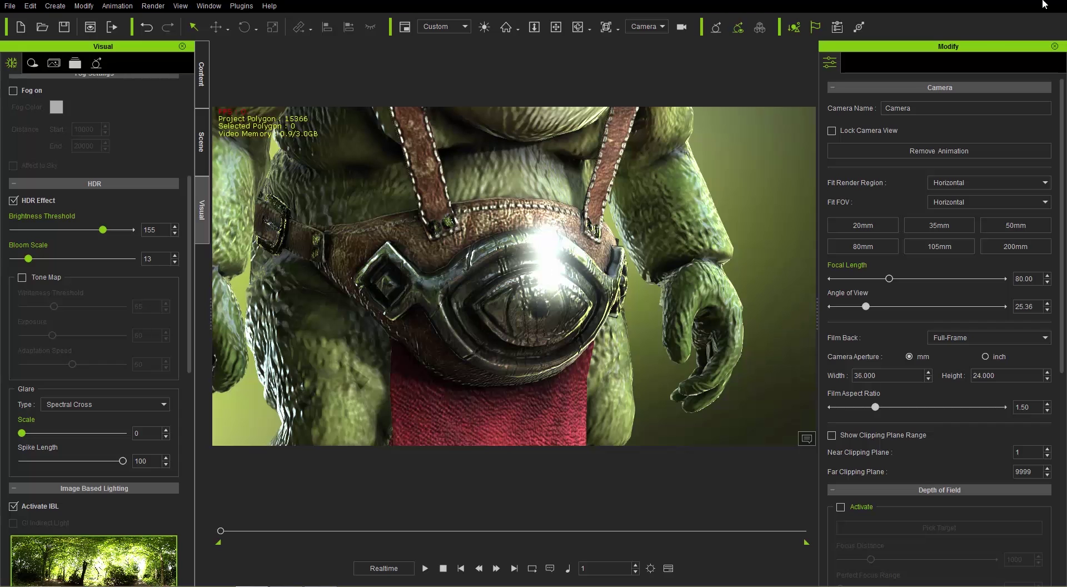
- Start over with a fresh copy of the HDR Basic Intro1 project and turn on its HDR effect
key(ctrl+n)
click(566, 317)
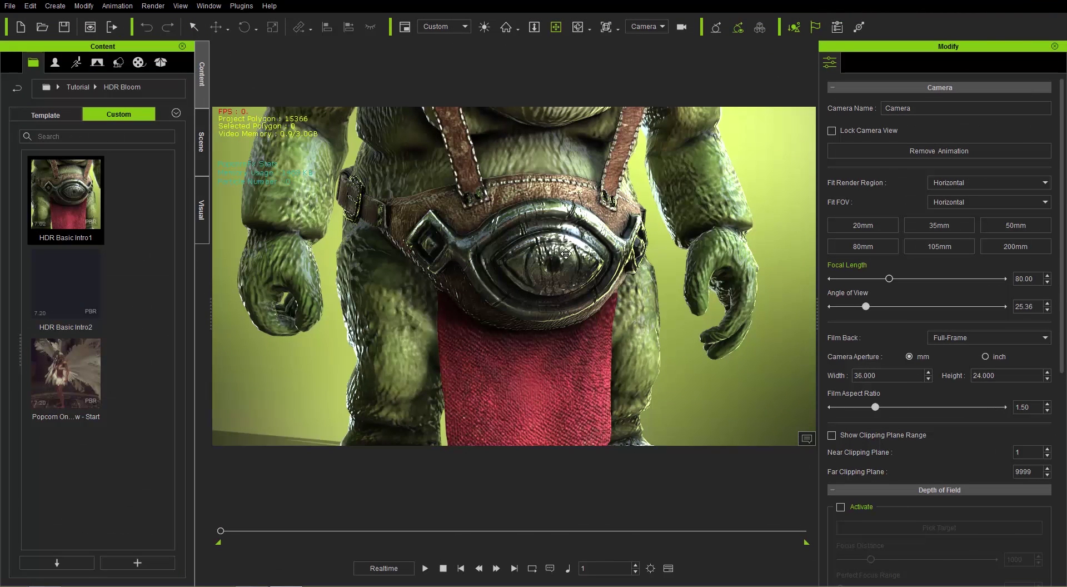
click(203, 214)
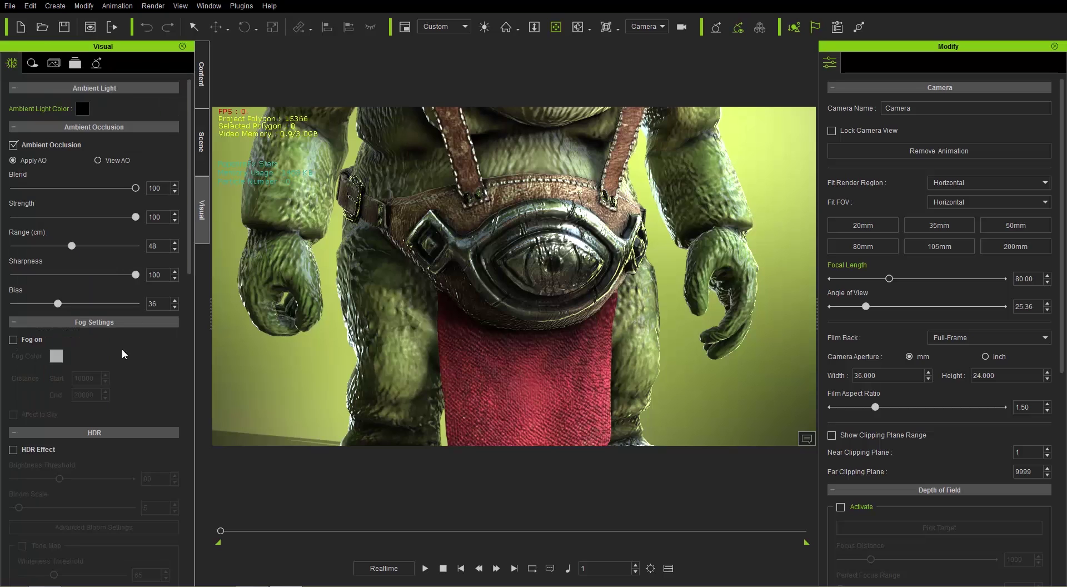
click(13, 449)
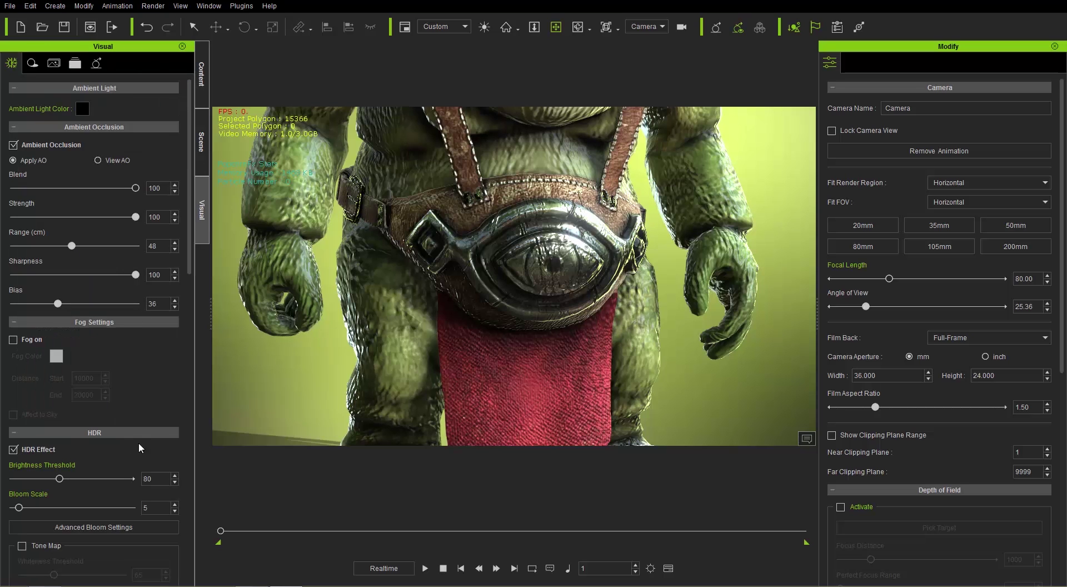
- Set the Brightness Threshold to 60 and the Bloom Scale to 27, checking the belt's highlights from different angles
drag(19, 508, 42, 484)
scroll(580, 314, up, 1)
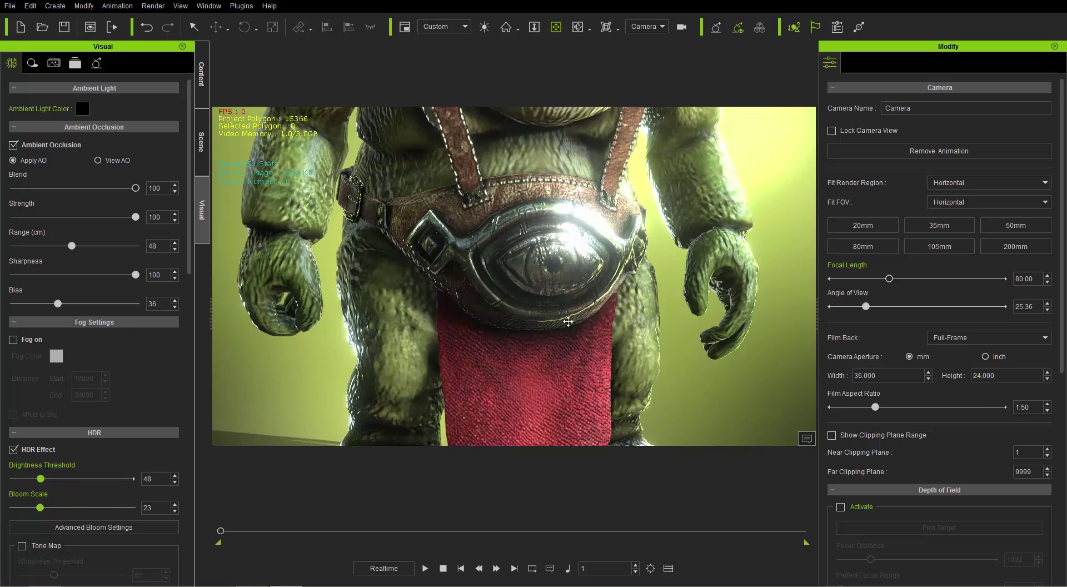
right_drag(580, 314, 606, 300)
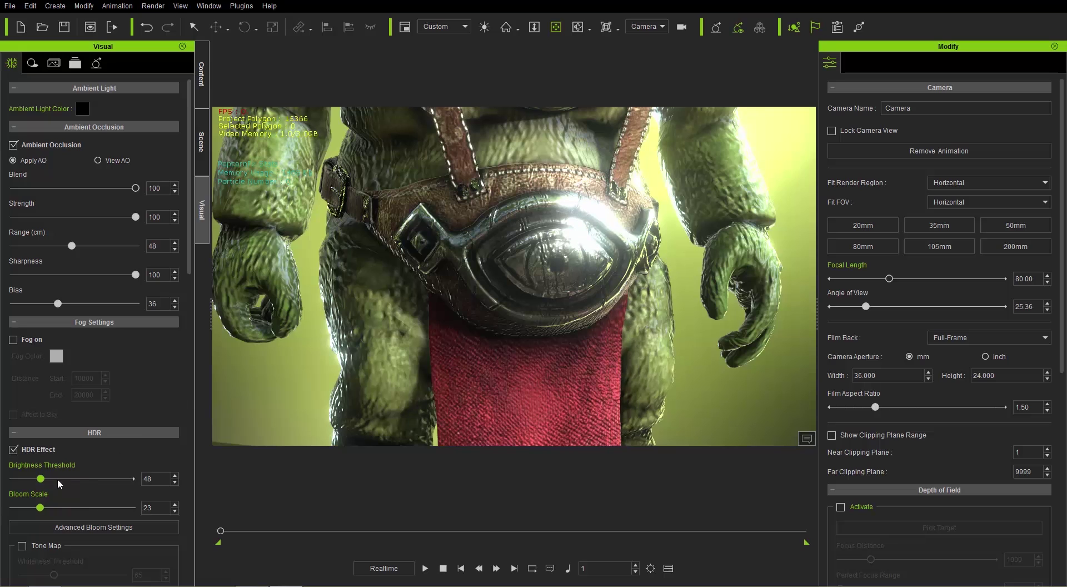
drag(43, 481, 47, 509)
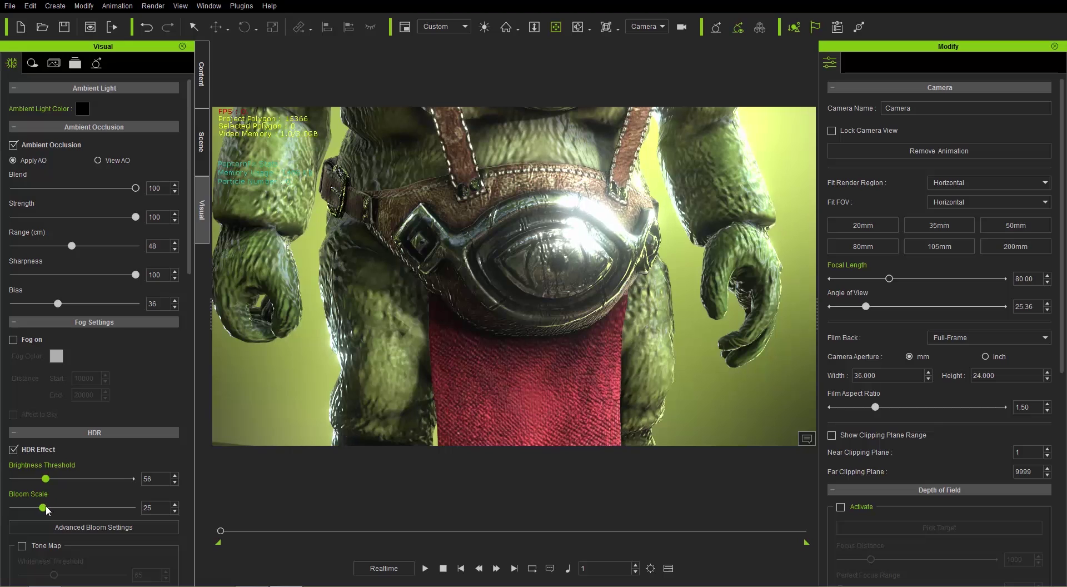
right_drag(581, 300, 650, 228)
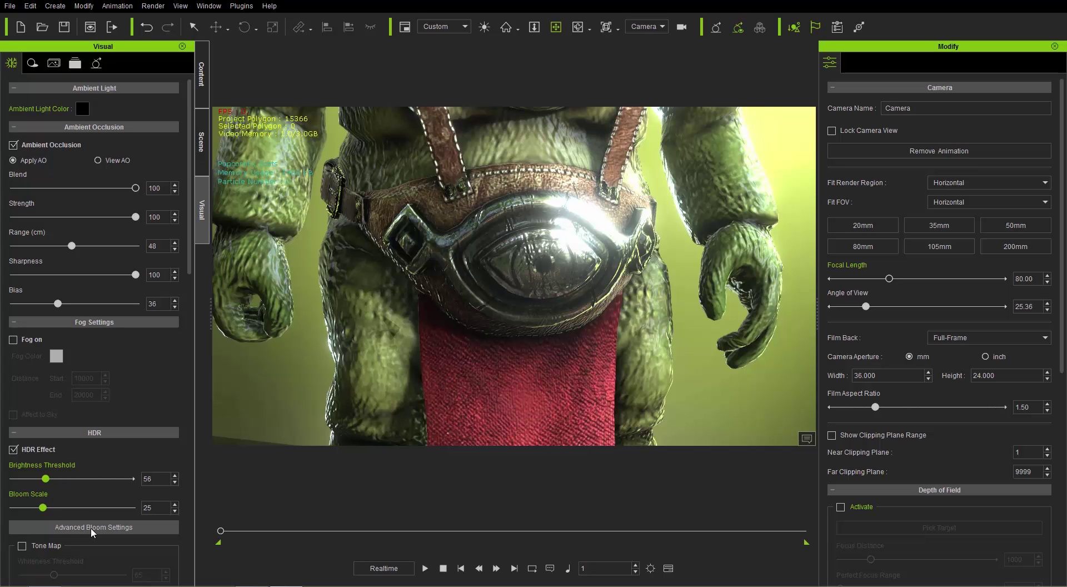
drag(43, 507, 48, 479)
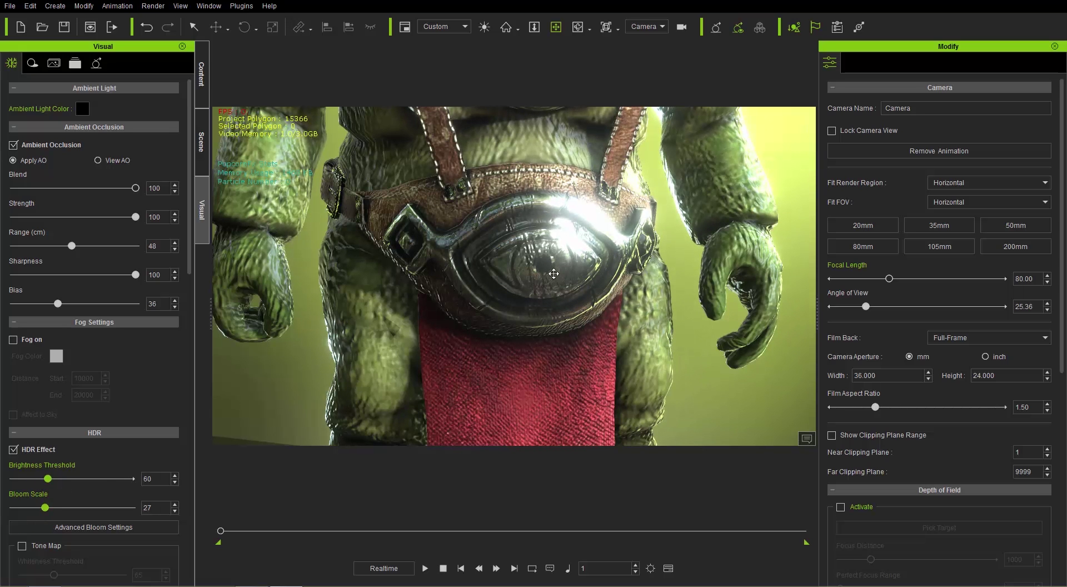
right_drag(576, 304, 609, 306)
- Reduce all eight strengths in the Advanced Bloom Settings to 0 for the creature scene
click(112, 527)
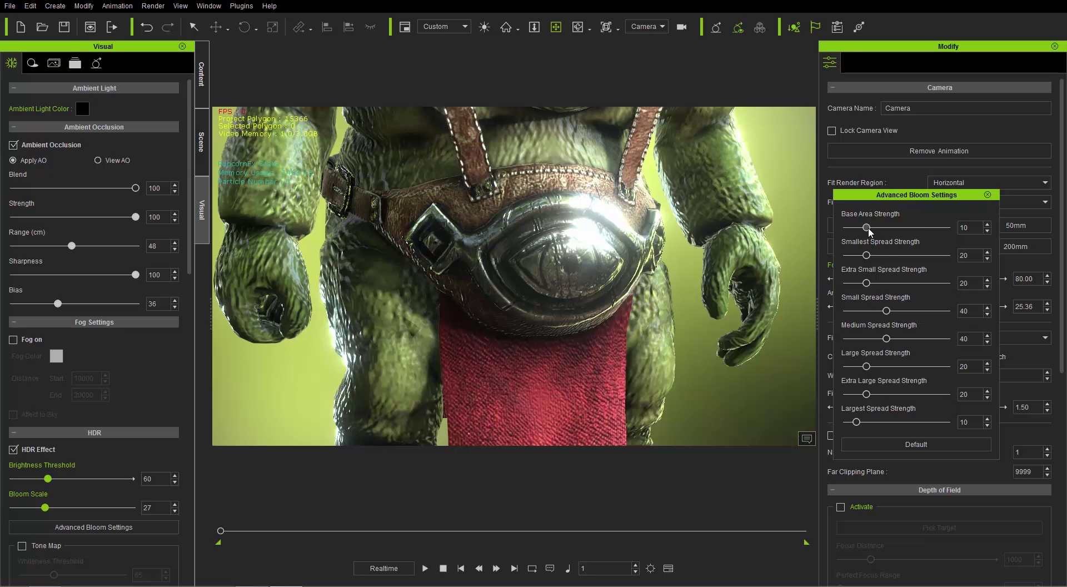
drag(866, 228, 841, 423)
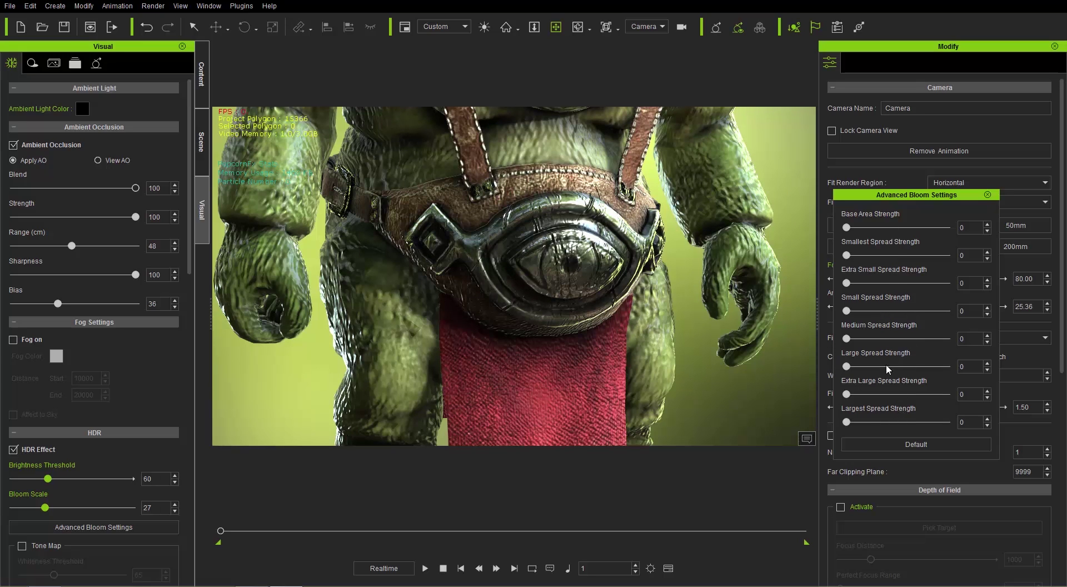
- Set the bloom strengths to Base Area 17, Smallest 59, Extra Small 74, Small 49, Medium 52, Large 29, Extra Large 23 and Largest 18
drag(846, 227, 906, 255)
drag(846, 283, 919, 282)
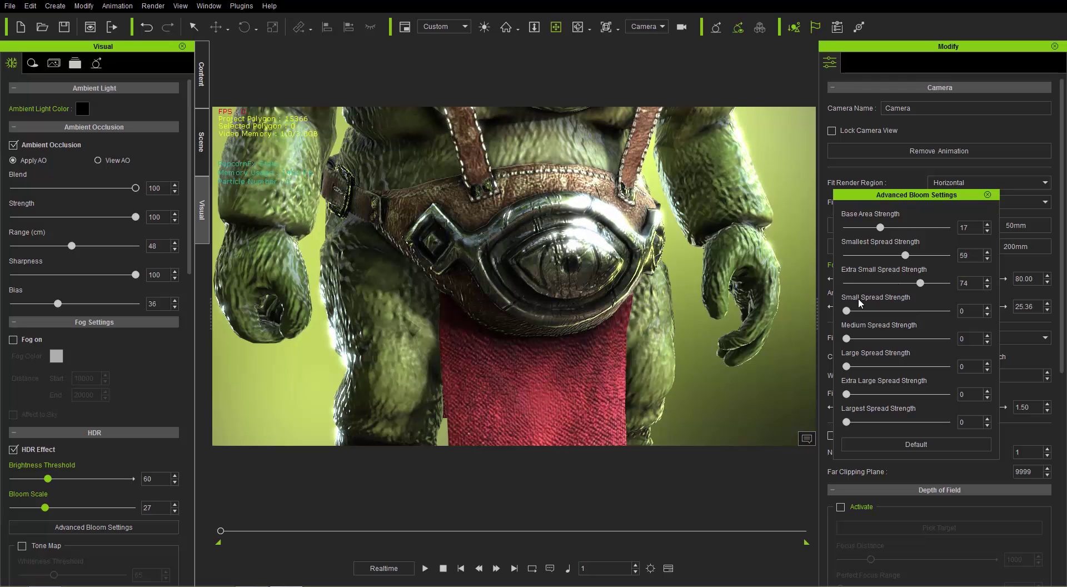
drag(848, 311, 895, 311)
drag(846, 339, 892, 340)
drag(848, 366, 888, 367)
drag(853, 368, 865, 428)
drag(884, 394, 870, 398)
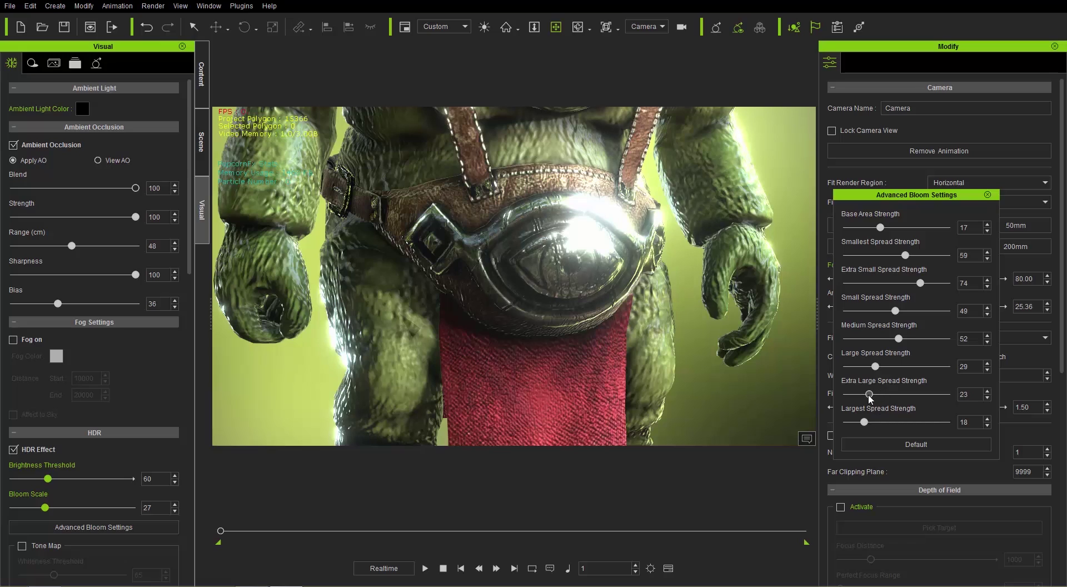
- Restore the Advanced Bloom Settings to their defaults
click(907, 444)
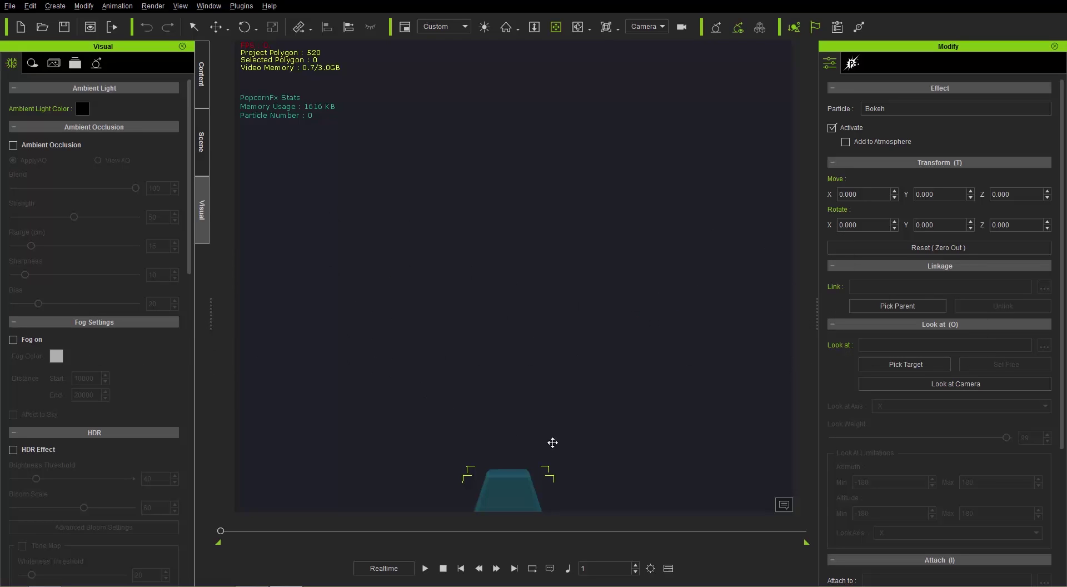
- Turn on the HDR effect in the Bokeh particle scene, previewing the particle animation before and after
click(424, 568)
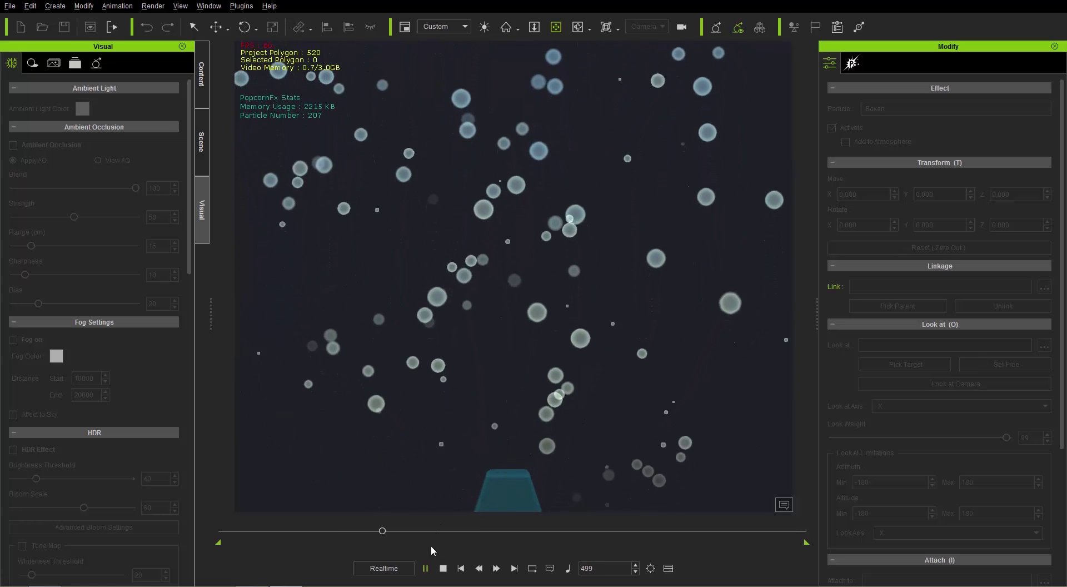
click(442, 567)
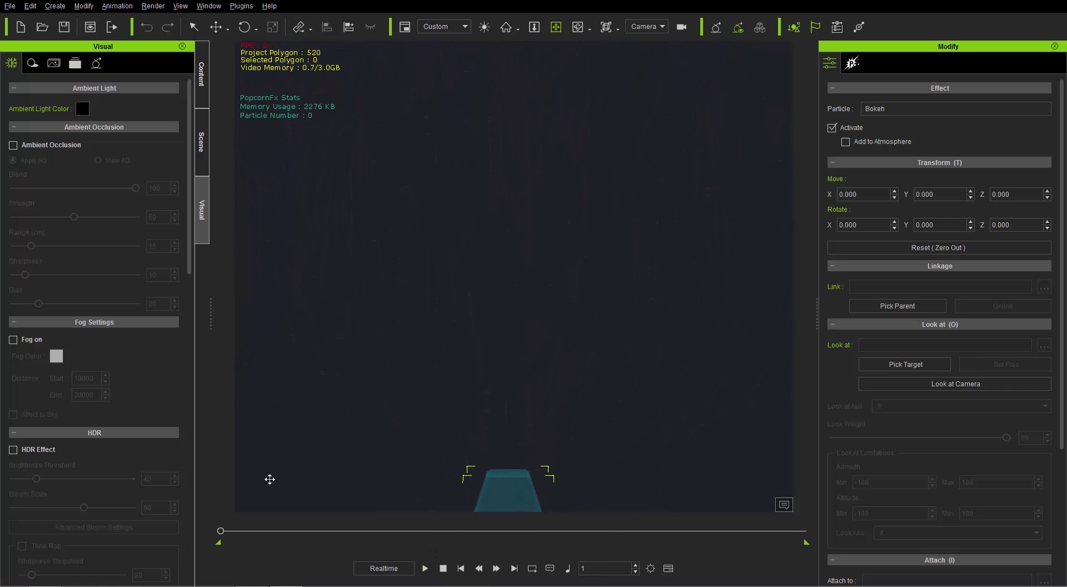
click(14, 449)
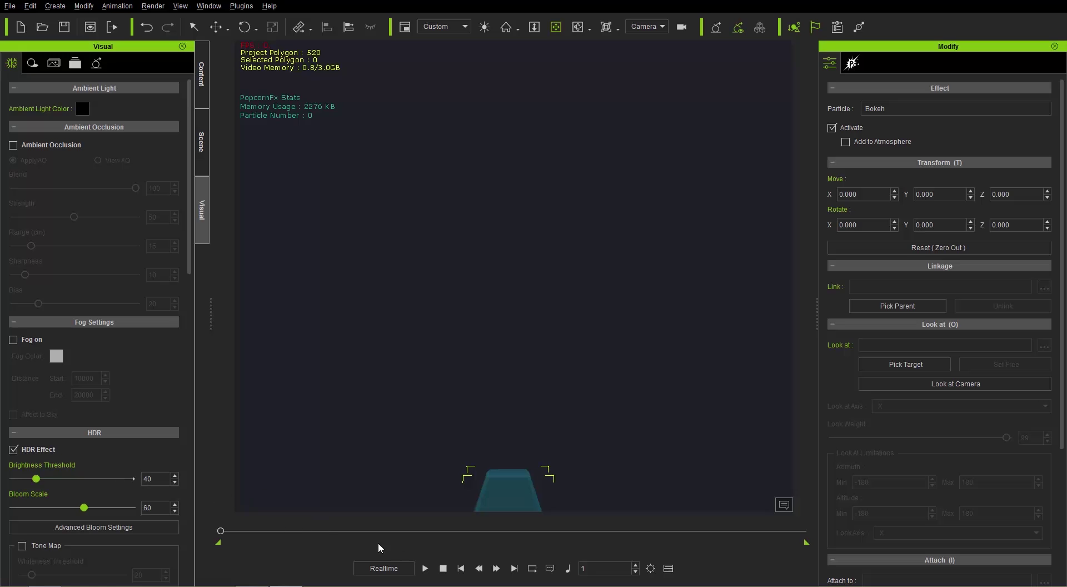
click(424, 567)
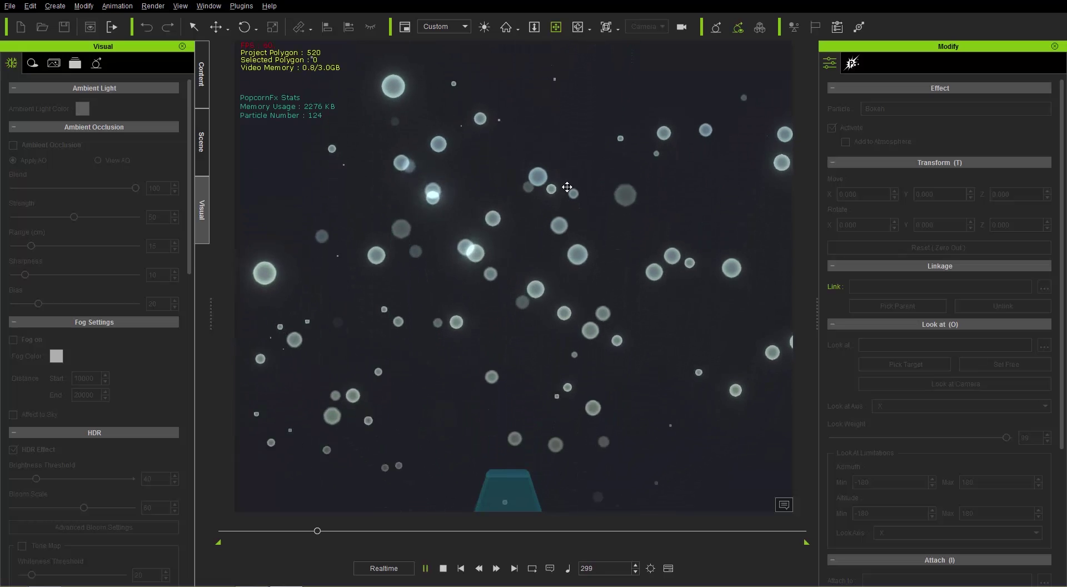
click(443, 568)
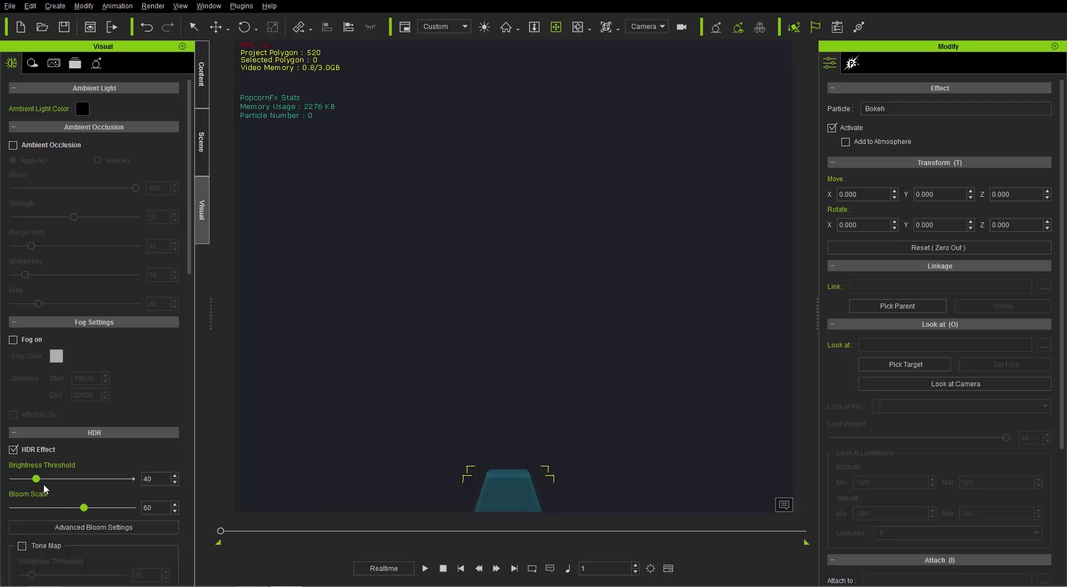
- Try a Brightness Threshold of about 18 with a Bloom Scale of 61 and preview the glowing particles
drag(85, 510, 24, 479)
drag(67, 507, 88, 509)
click(426, 569)
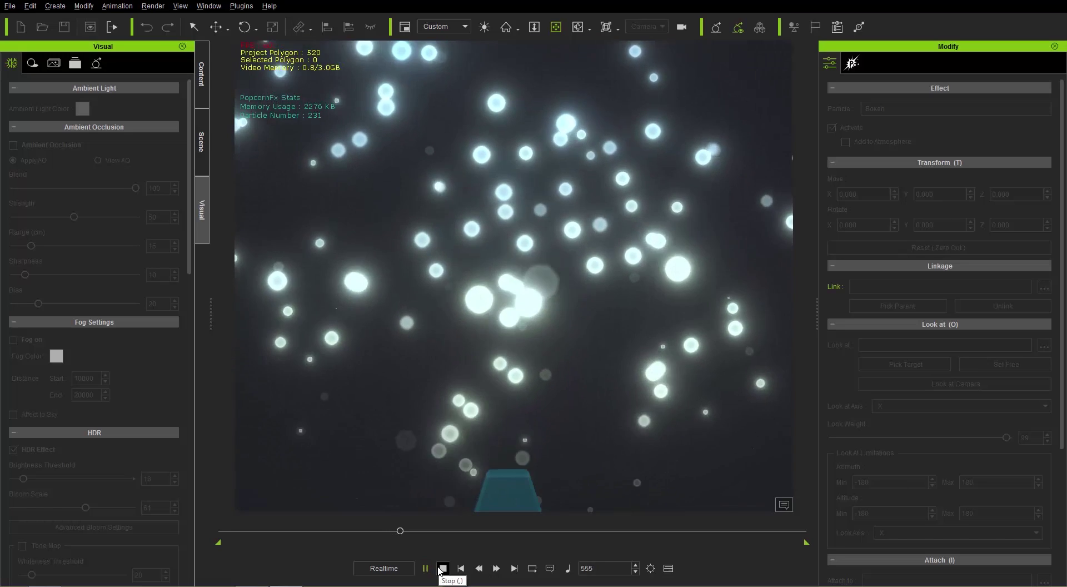
click(443, 568)
- Set the Brightness Threshold to 26 and the Bloom Scale to 67, and play the particles, pausing at frame 346
drag(23, 478, 28, 480)
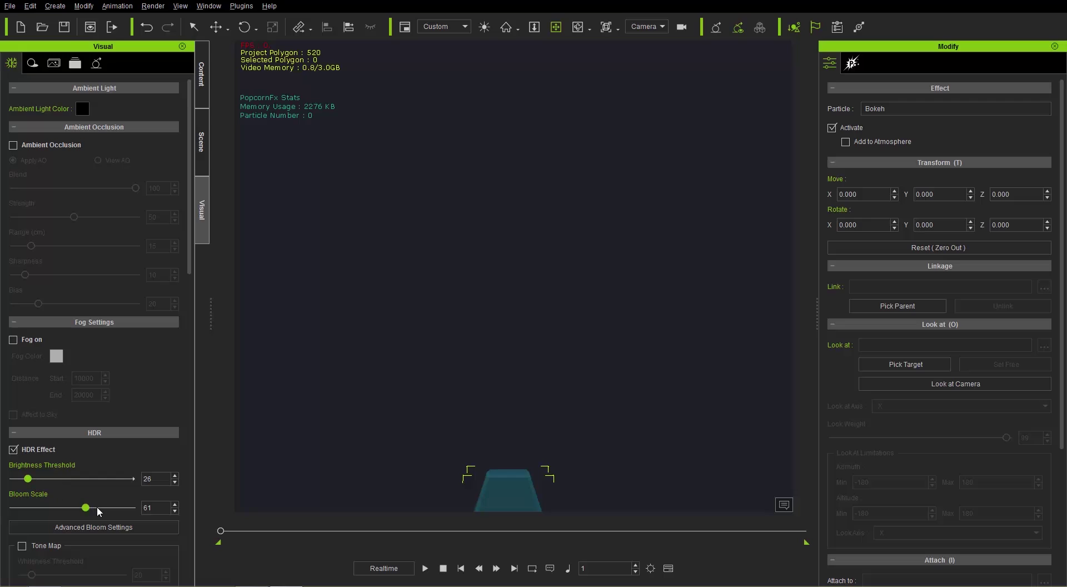
drag(87, 507, 91, 508)
click(425, 568)
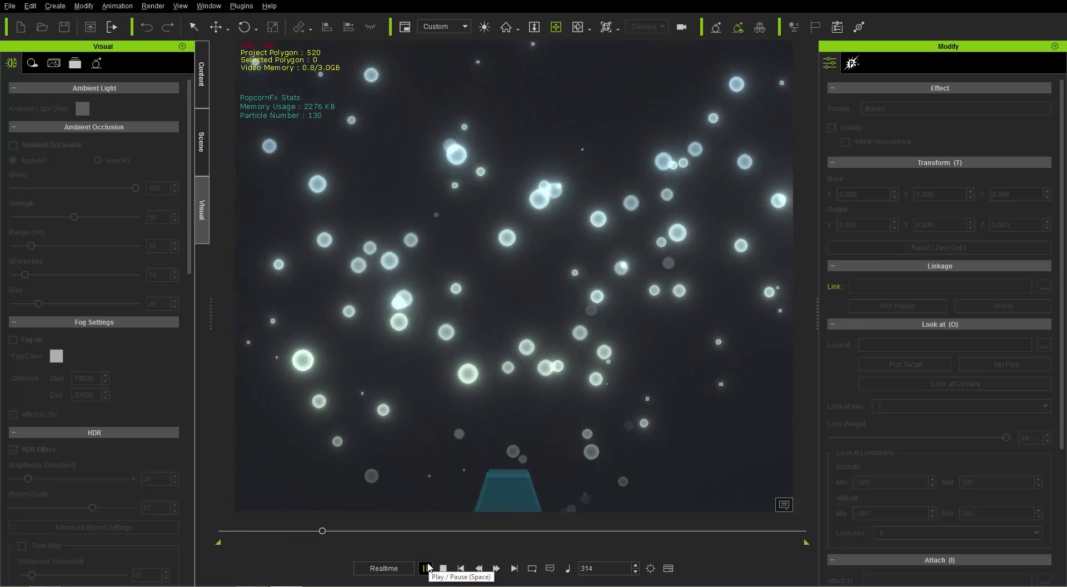
click(425, 568)
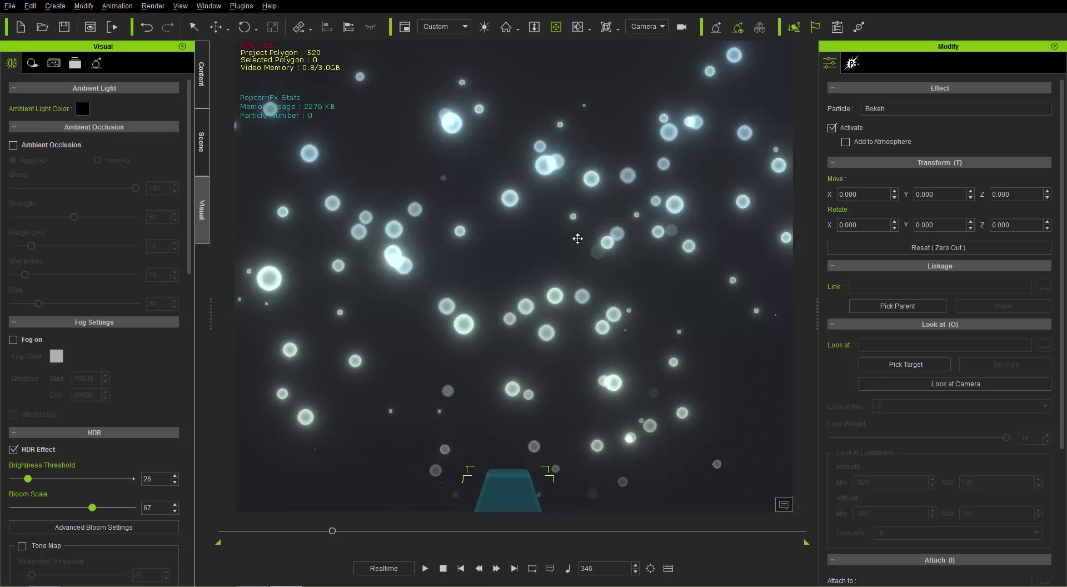
- Reduce every strength in the Advanced Bloom Settings to 0, from Base Area through Largest Spread, for the paused particles
click(112, 526)
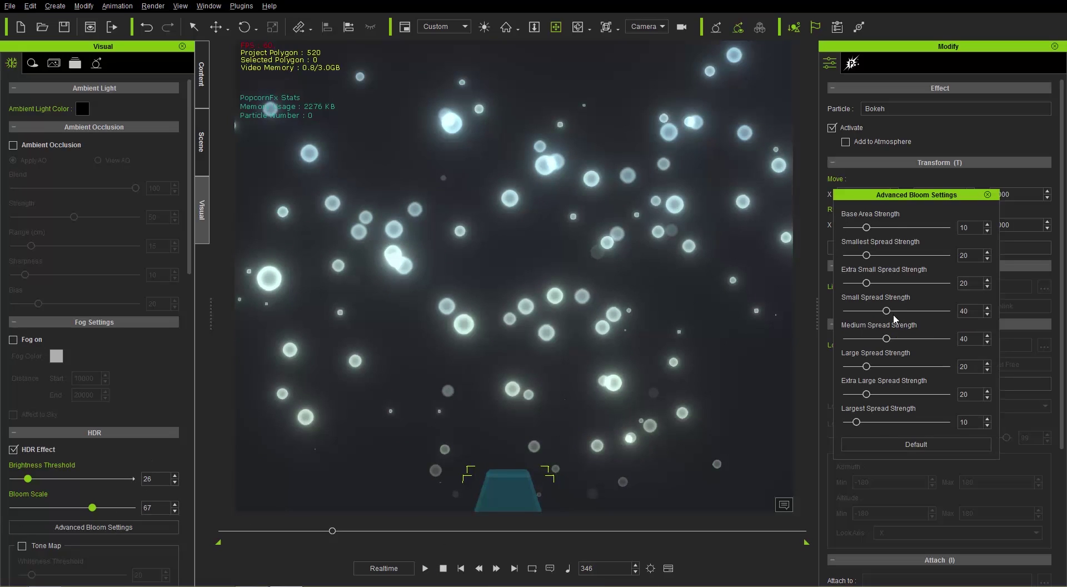
drag(867, 228, 833, 289)
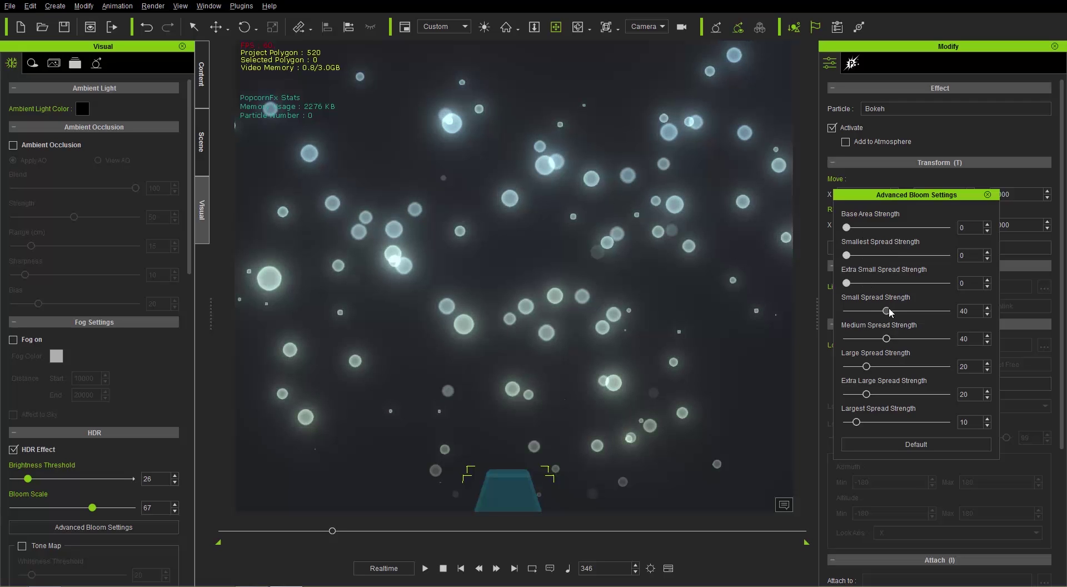
drag(887, 311, 831, 315)
drag(886, 339, 839, 426)
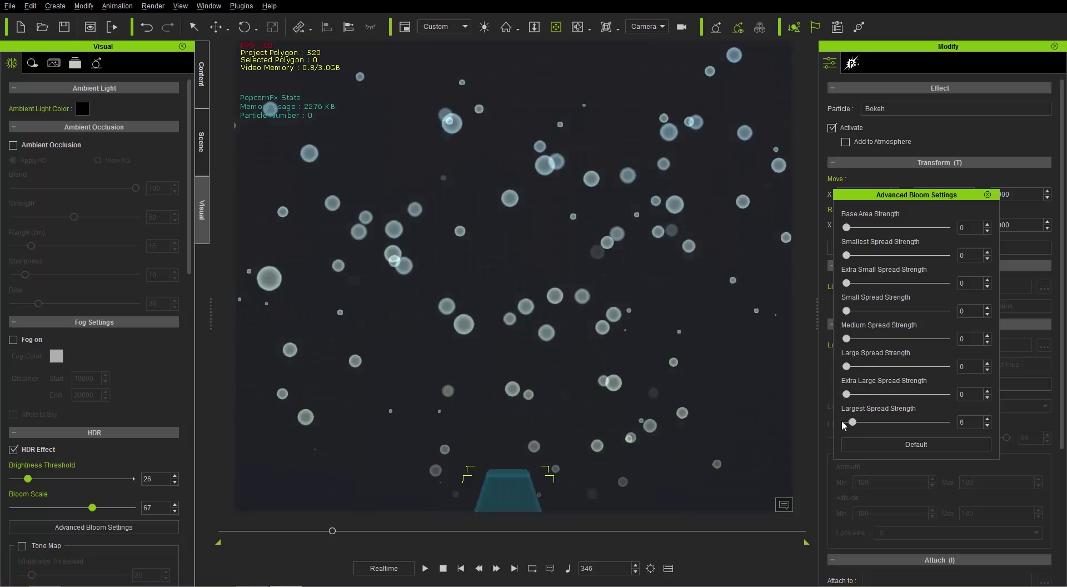
- Set the bloom strengths to Base Area 38, Smallest 27, Extra Small 26, Small 72, Medium 41, Large 26, Extra Large 59 and Largest 80
drag(847, 228, 930, 232)
drag(846, 255, 918, 311)
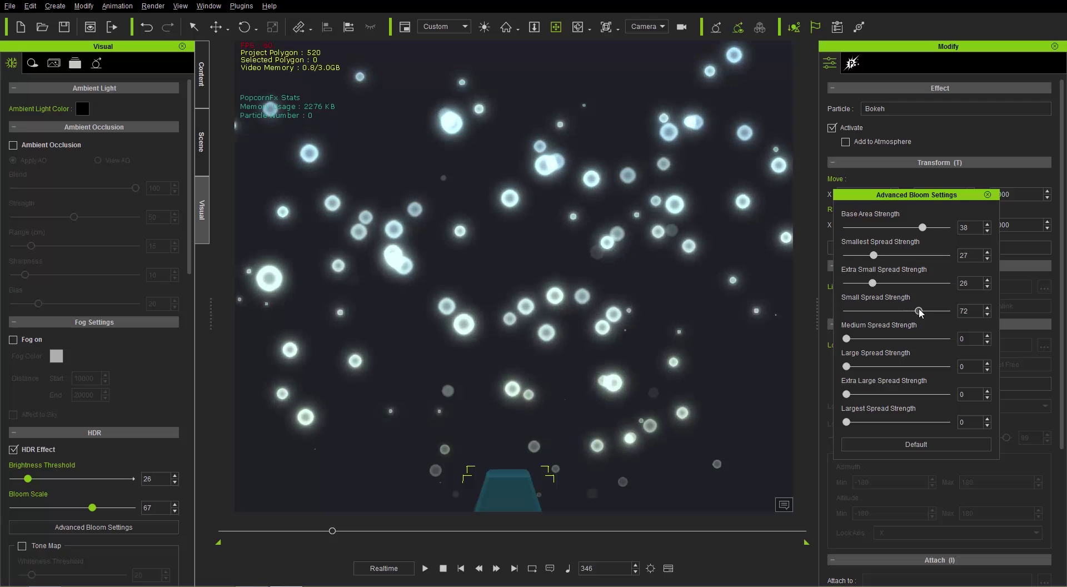
drag(846, 338, 888, 339)
drag(846, 366, 888, 394)
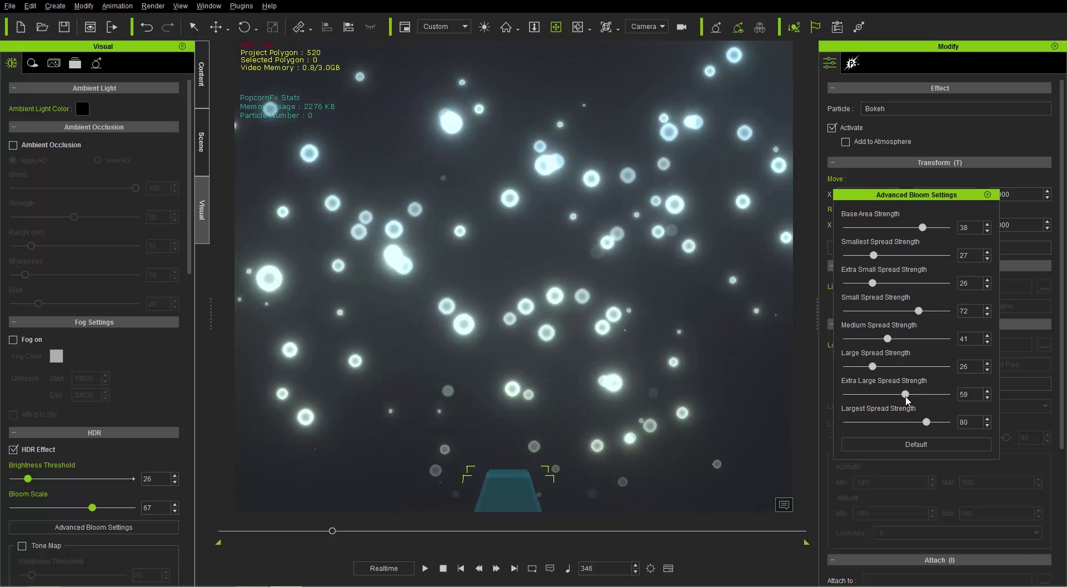
- Lower the bloom's Largest Spread Strength to 23 and Extra Large Spread Strength to 37, and reduce the Large Spread Strength
drag(926, 422, 870, 424)
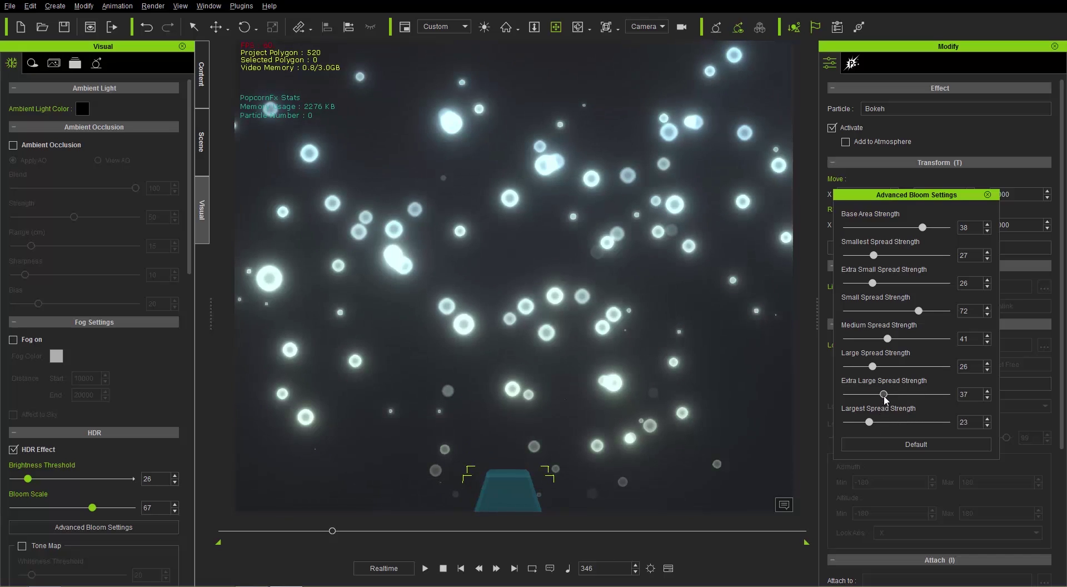
drag(871, 367, 854, 396)
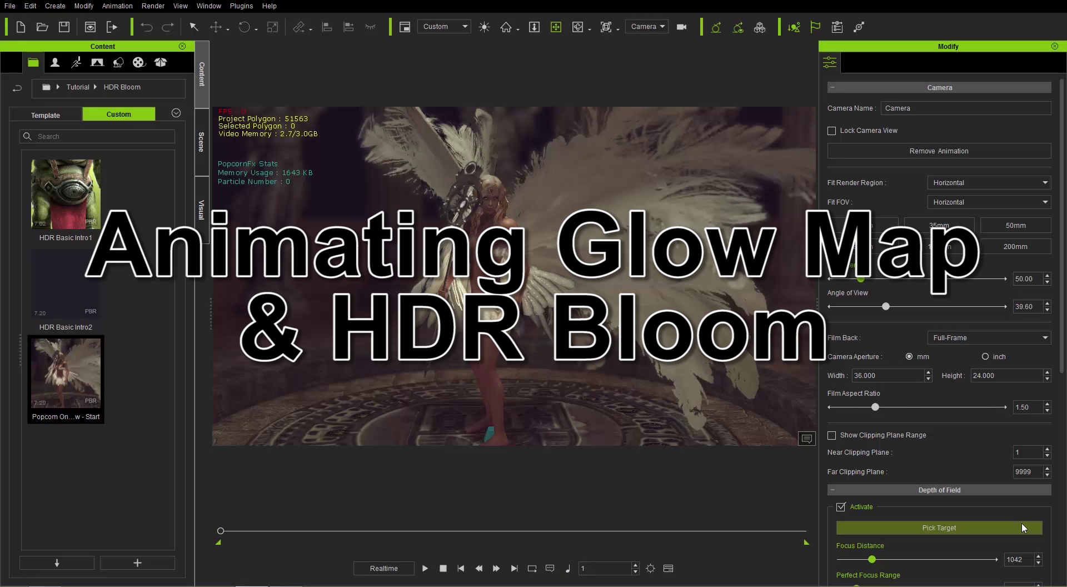
- Play the winged character's animation, stop it back at frame 1, and turn off the HDR Effect
click(425, 568)
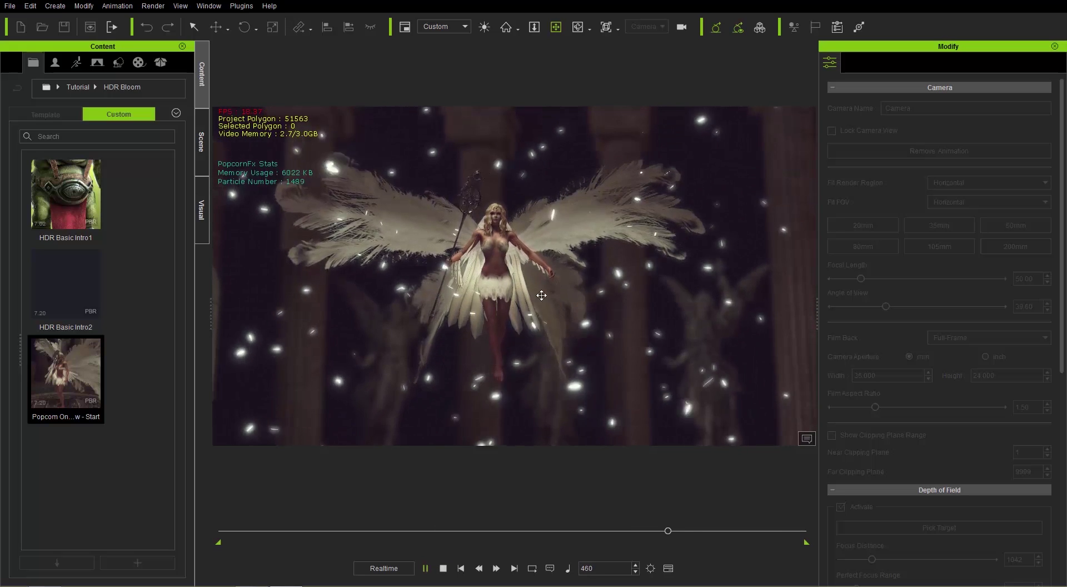
click(444, 568)
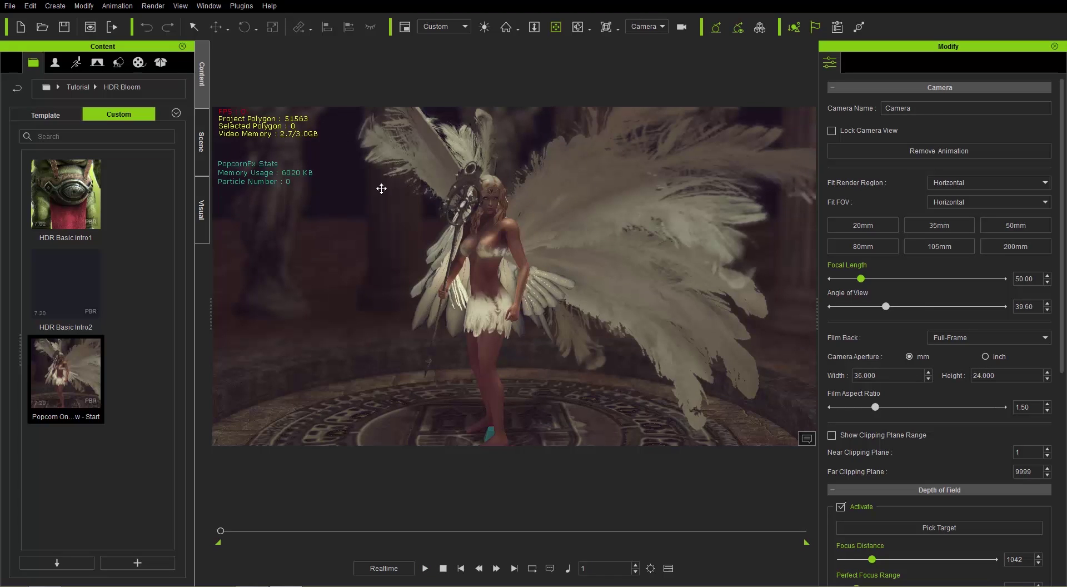
click(204, 215)
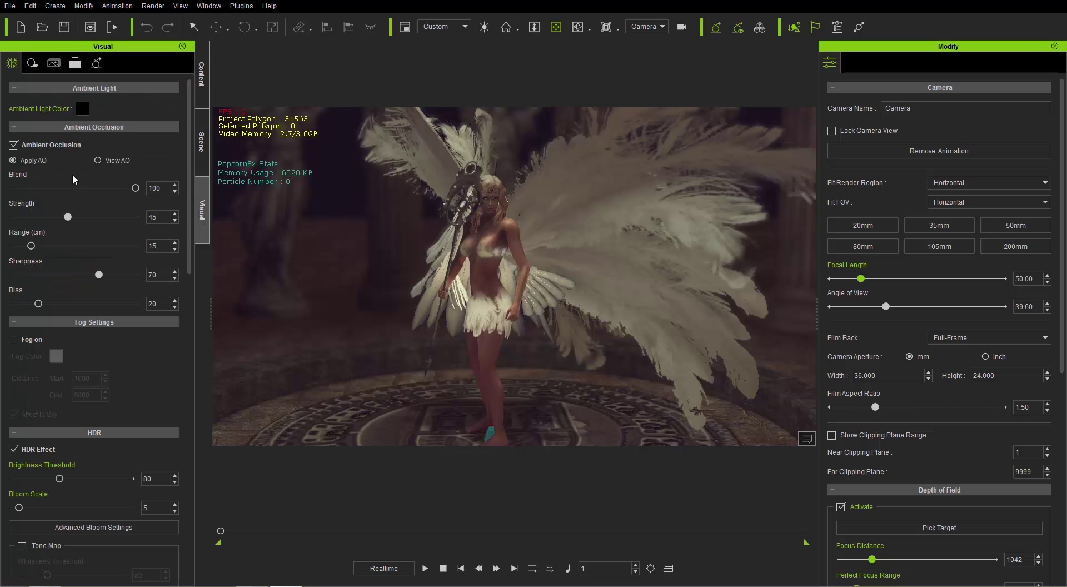
click(14, 450)
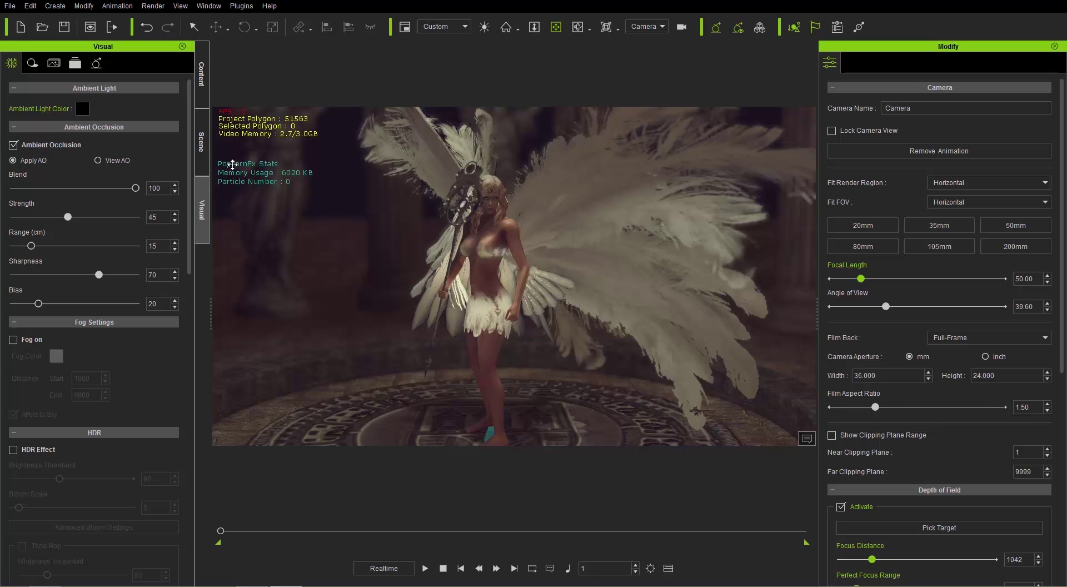
- Select the wing feather Trapezoid_Long(0) under Flap_L in the scene hierarchy, widening the Name column and expanding the branch
click(202, 145)
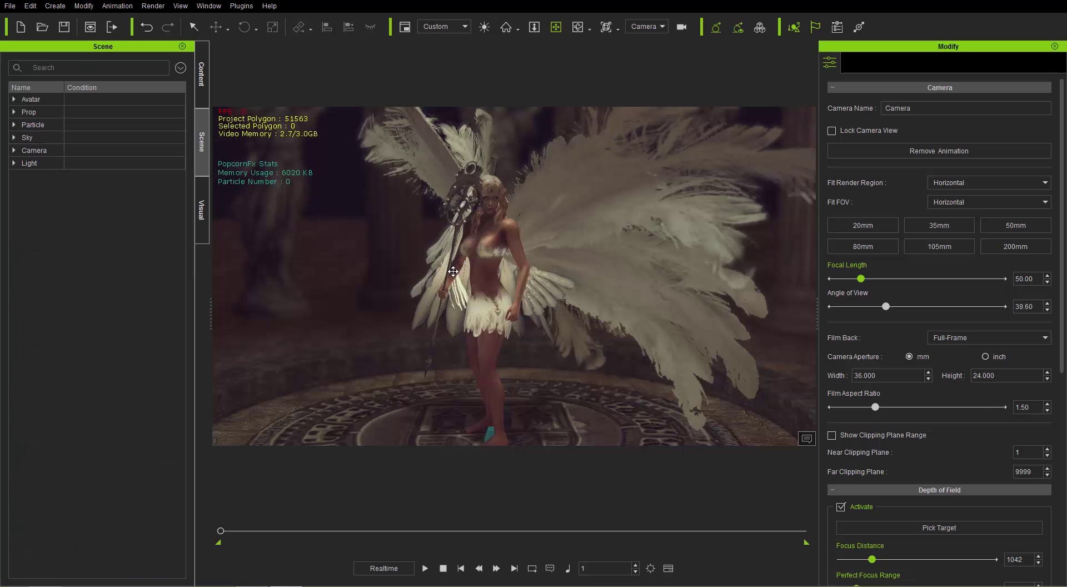
key(q)
click(571, 221)
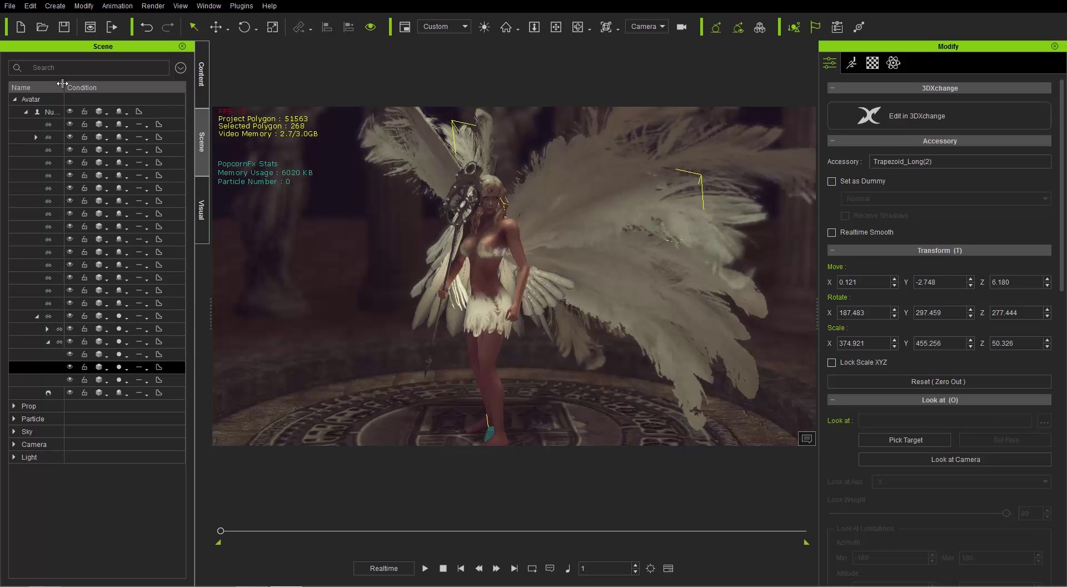
drag(113, 90, 130, 92)
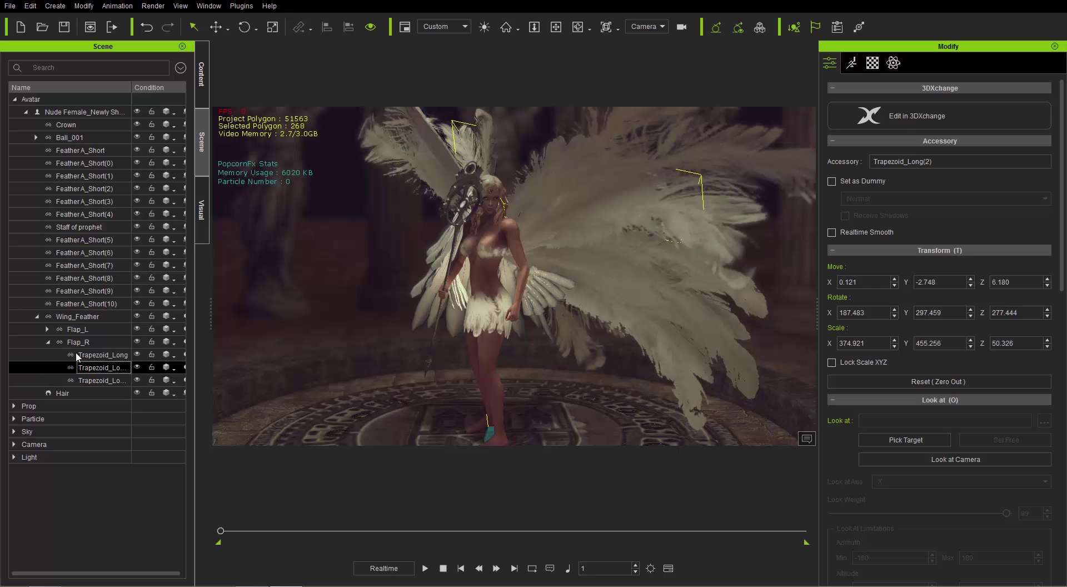
click(48, 329)
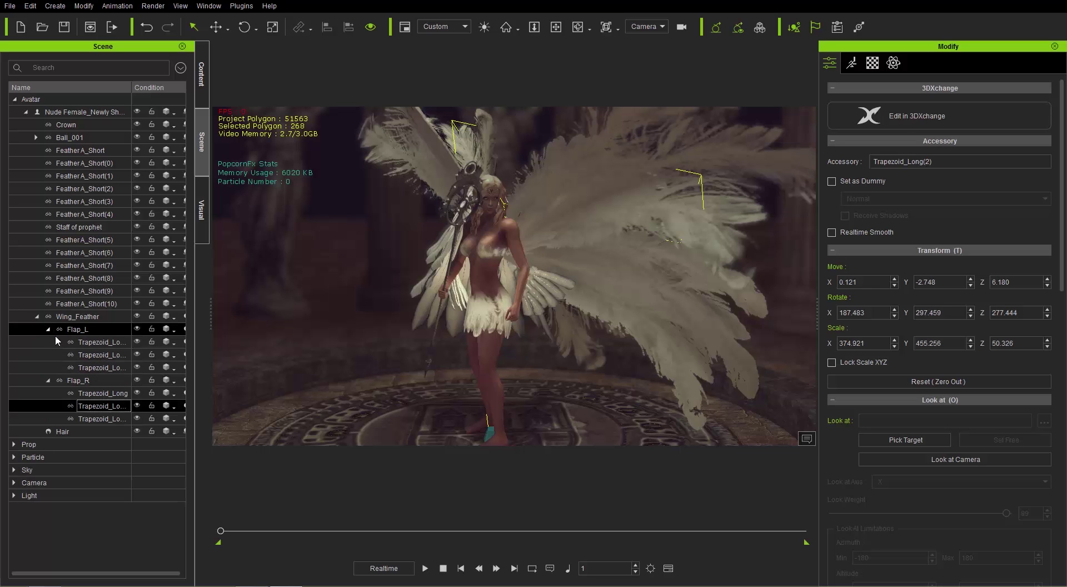
click(94, 345)
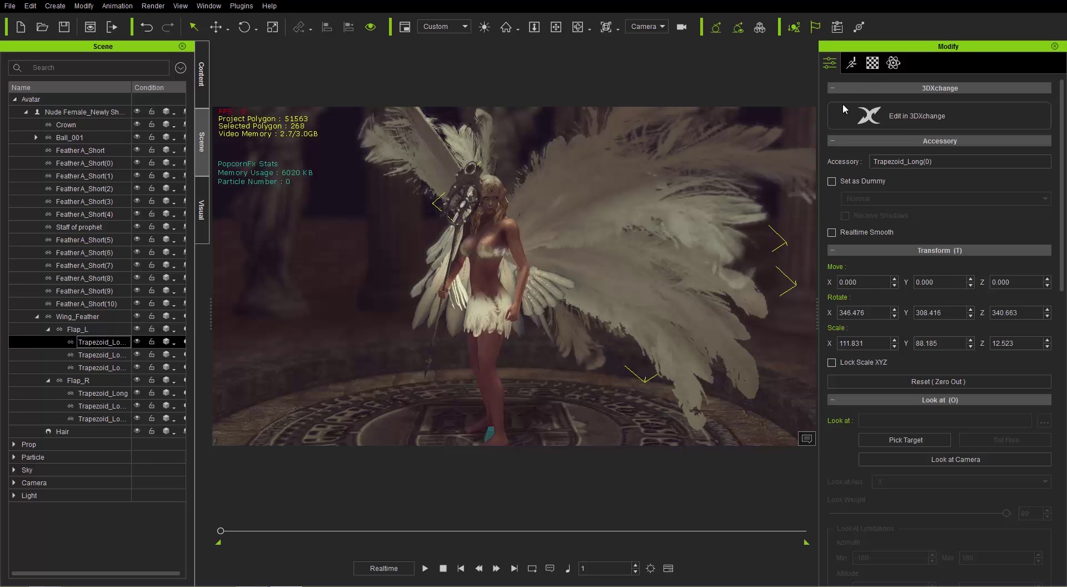
- Choose the Glow channel of the feather's Wing 09_Feather material and set its strength to 0 at frame 1
click(872, 64)
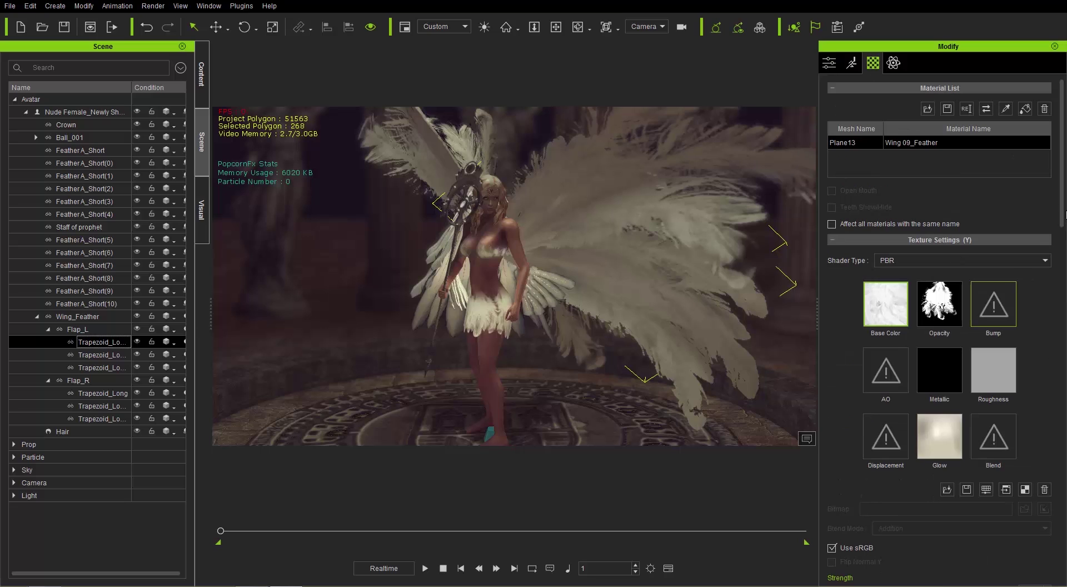
scroll(1065, 254, down, 4)
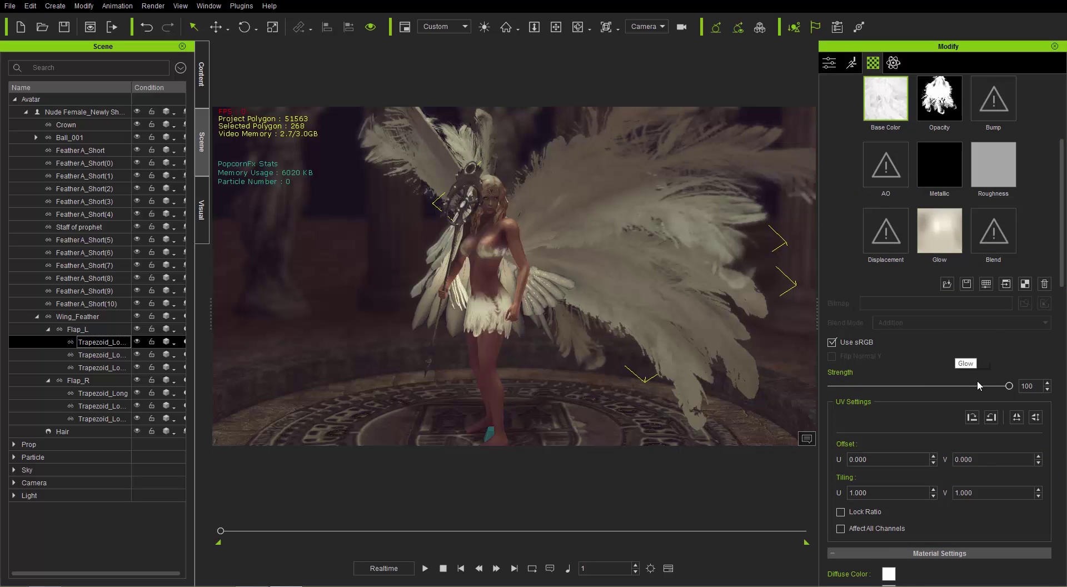
click(942, 233)
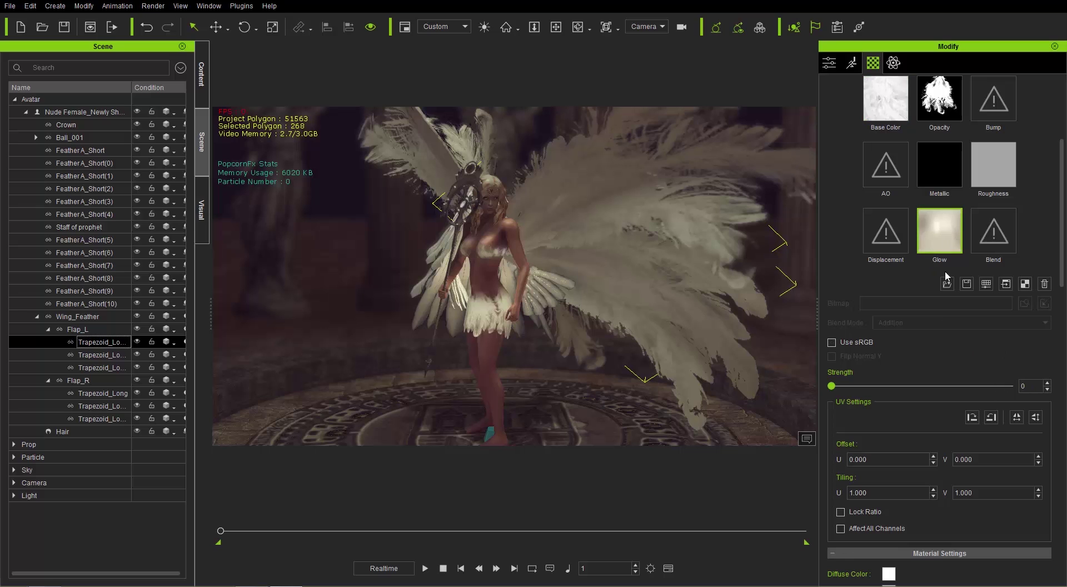
mouse_move(836, 391)
mouse_down()
mouse_move(983, 386)
mouse_move(831, 386)
mouse_up()
- Show the timeline and key the feather's Glow strength at 0 on frame 51
drag(221, 531, 271, 531)
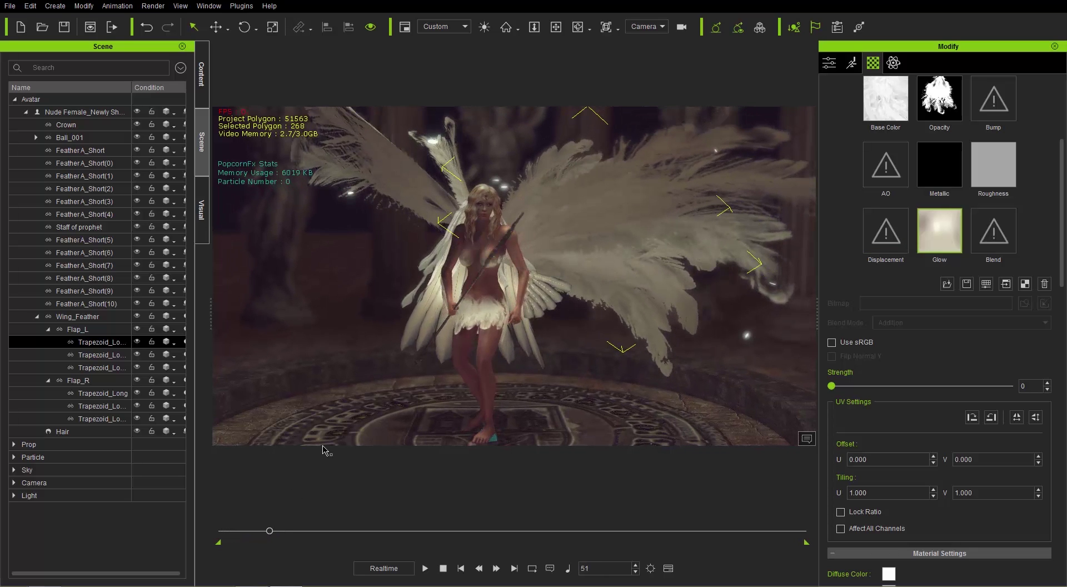
key(F3)
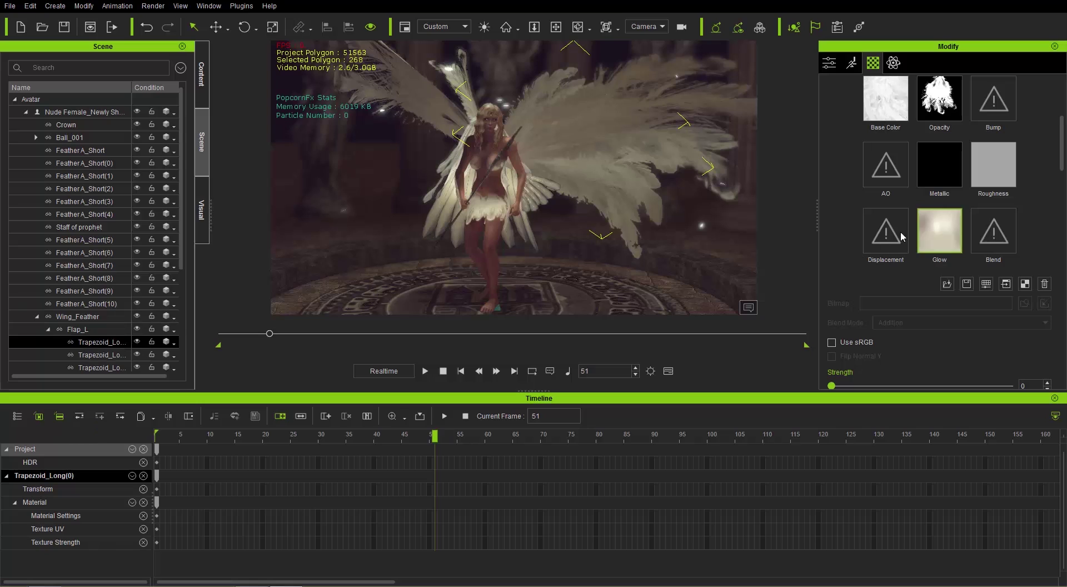
drag(1063, 162, 1063, 173)
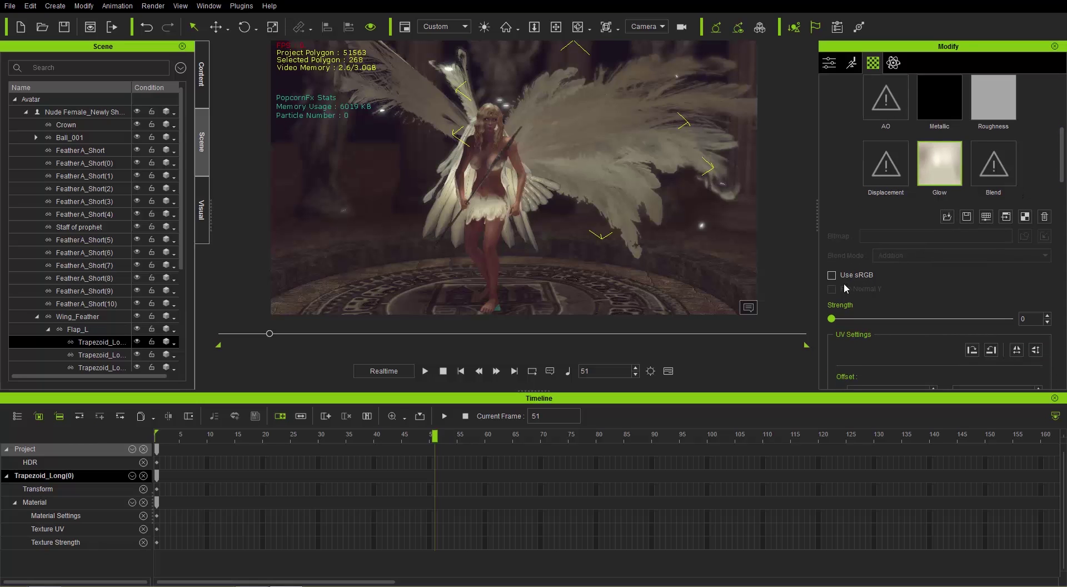
mouse_move(831, 320)
mouse_down()
mouse_move(862, 320)
mouse_move(817, 322)
mouse_up()
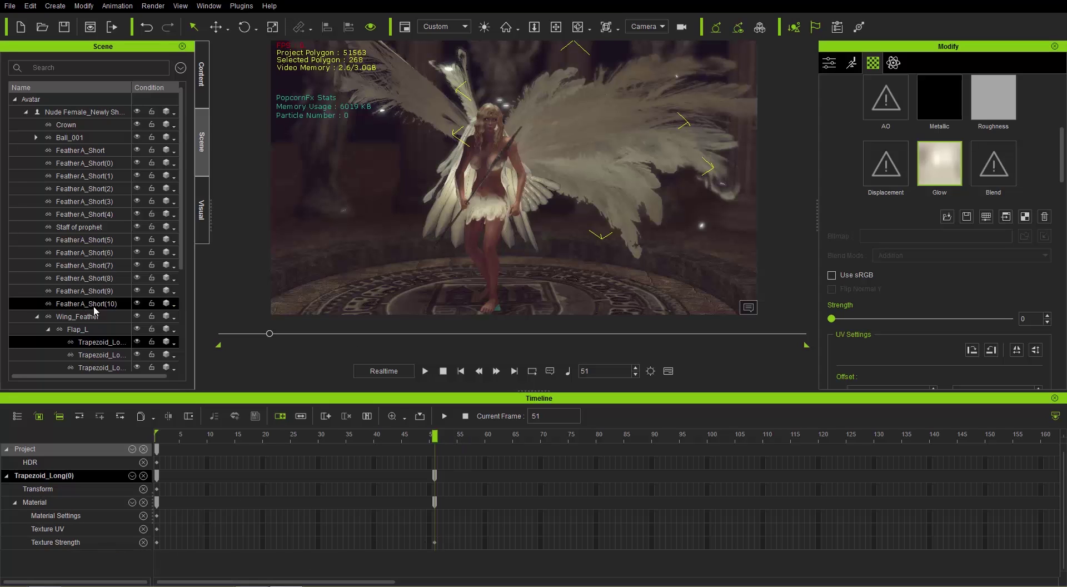
- At frame 80, set the Glow strength of Flap_R's feathers to 20 for Trapezoid_Long(3), 21 for Trapezoid_Long(2) and 22 for Trapezoid_Long
scroll(122, 252, down, 3)
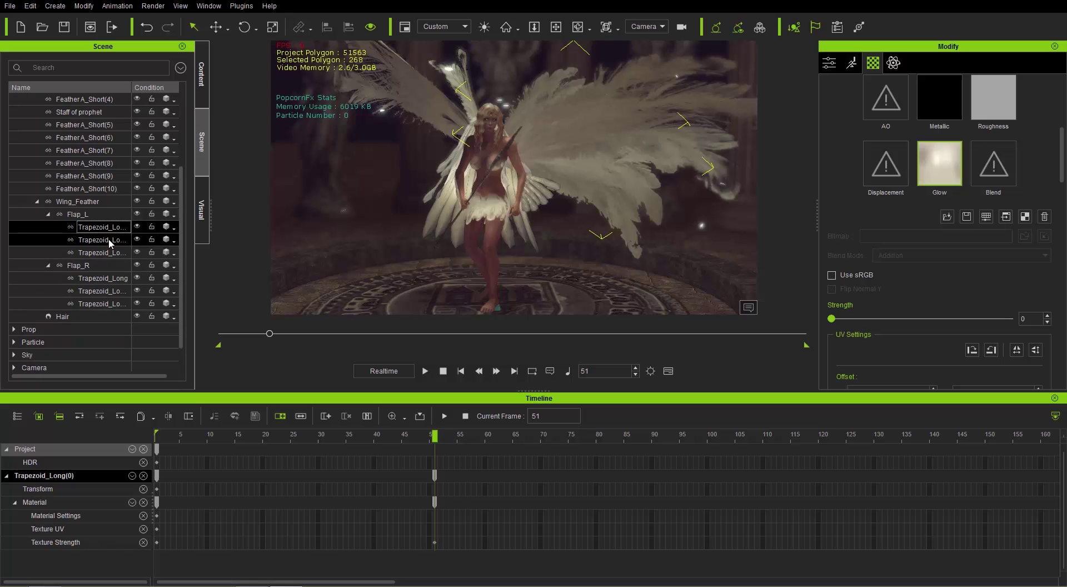
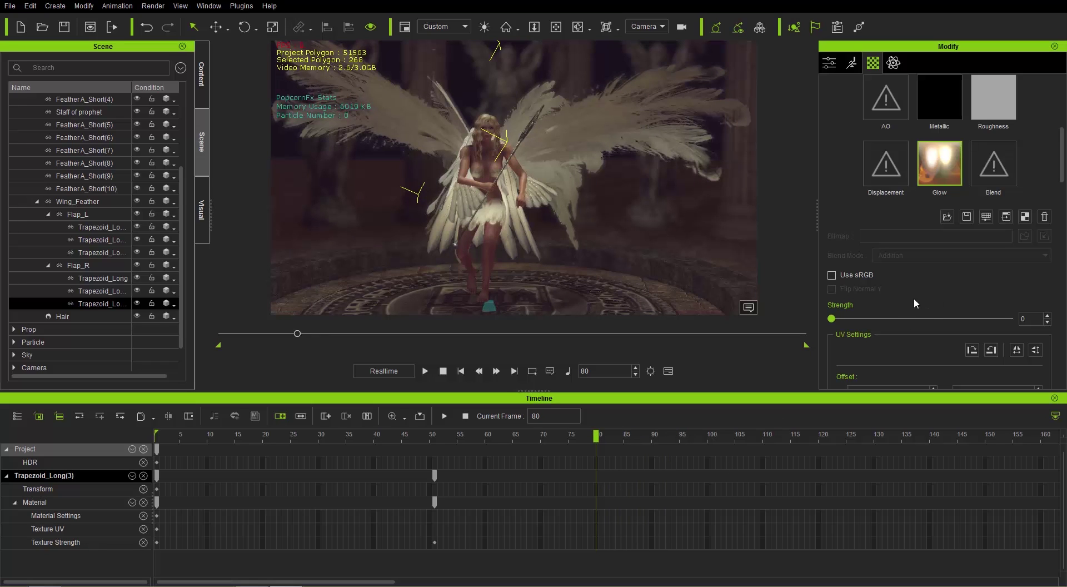
drag(833, 322, 871, 325)
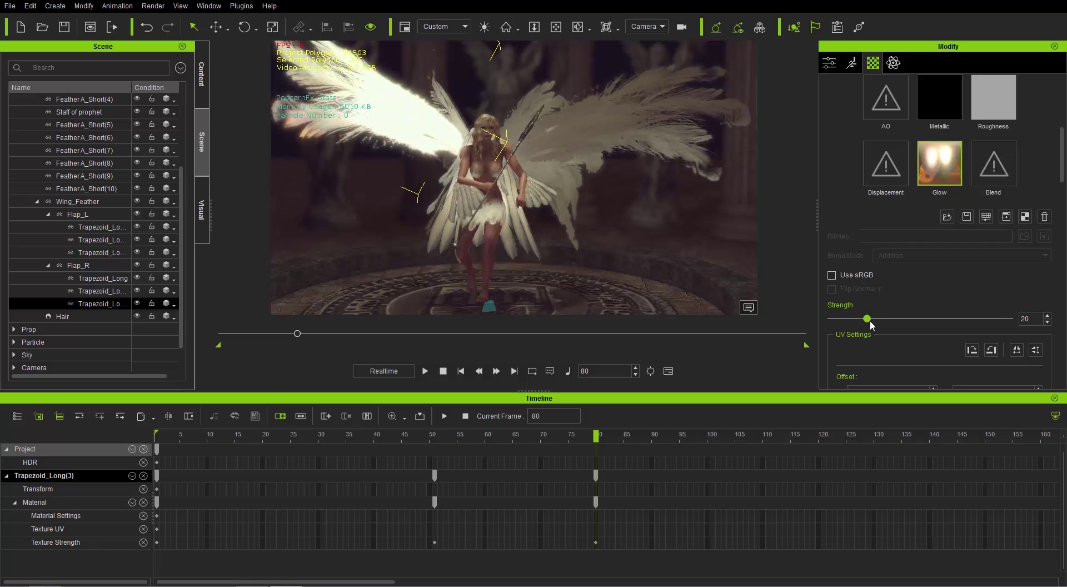
click(117, 291)
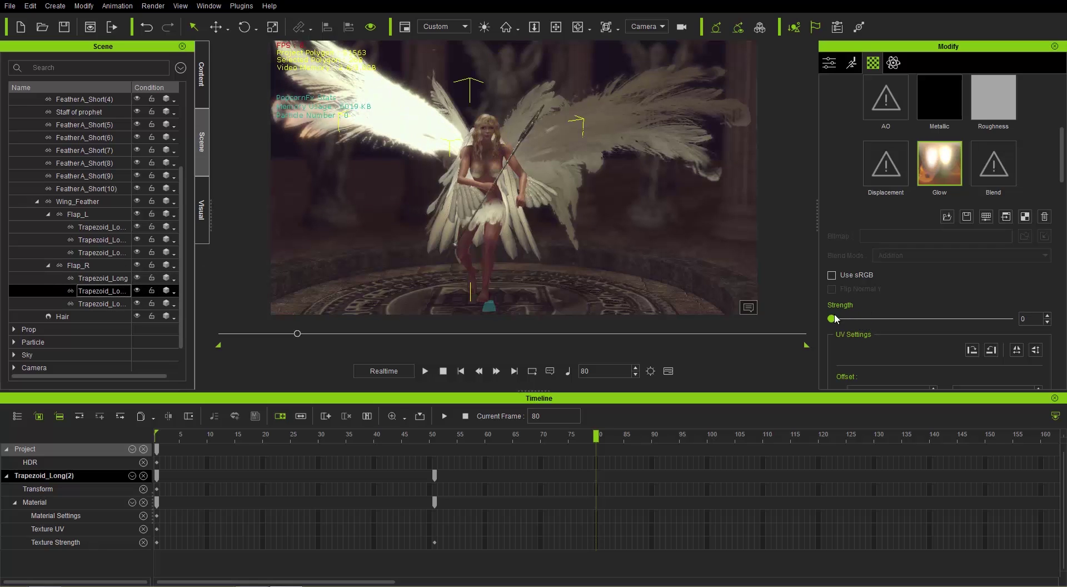
drag(835, 318, 872, 321)
click(117, 278)
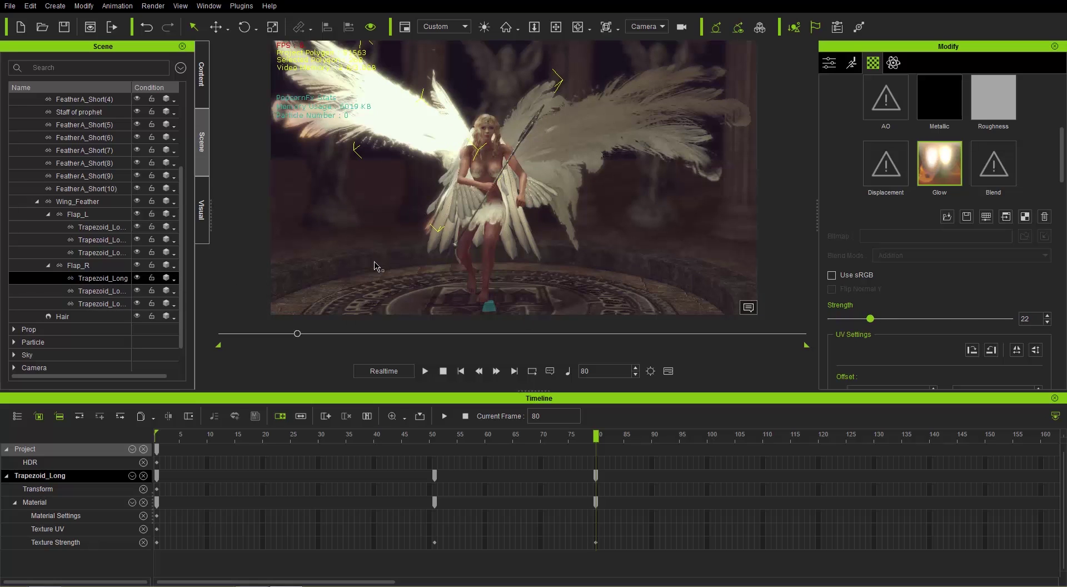
- At frame 80, set the Glow strength of Flap_L's feathers to 19 for Trapezoid_Long(4), 21 for Trapezoid_Long(1) and 20 for Trapezoid_Long(0)
click(114, 252)
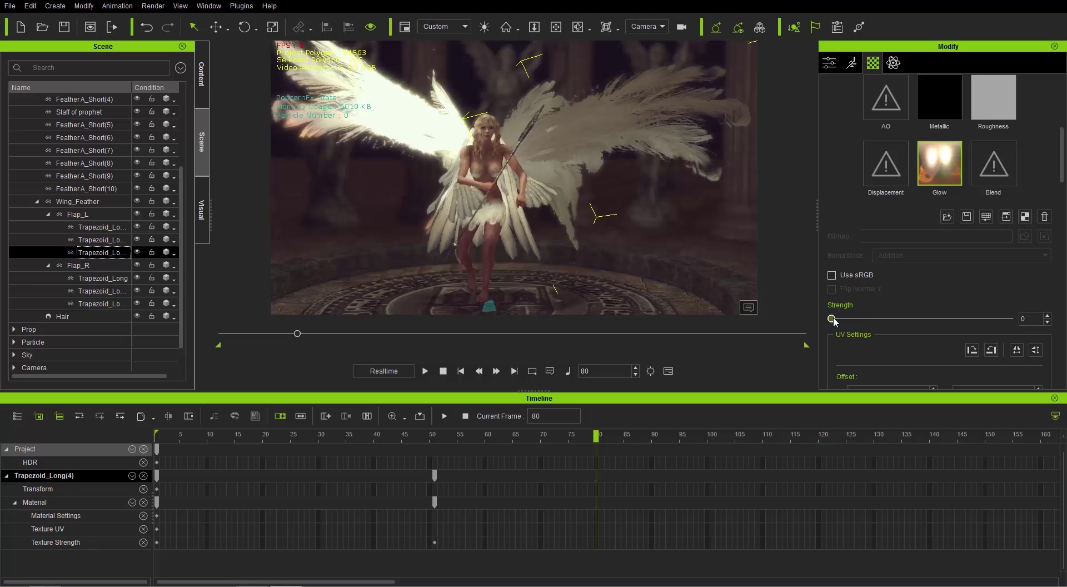
drag(832, 319, 875, 321)
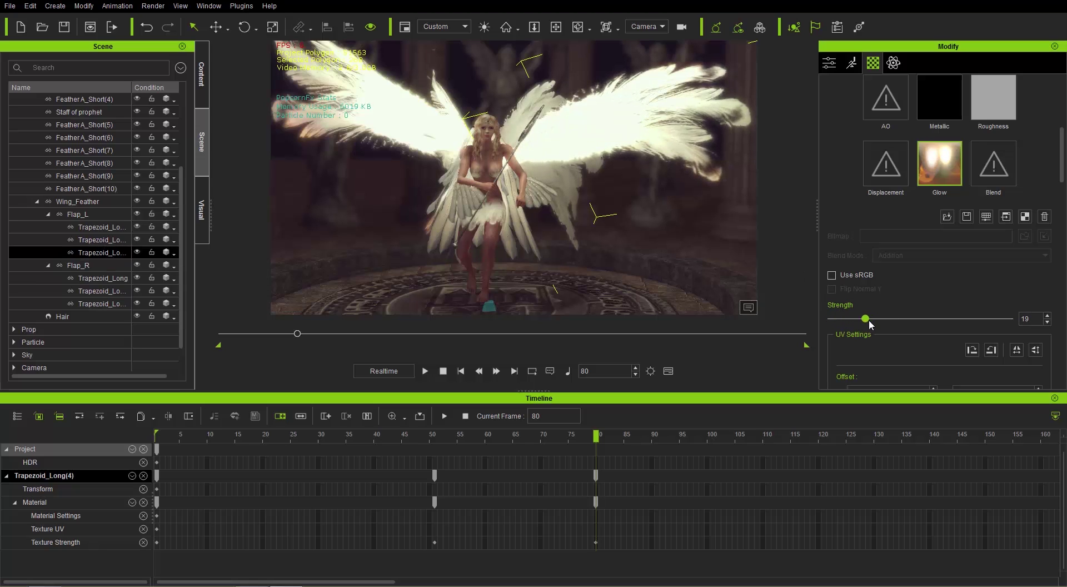
click(103, 239)
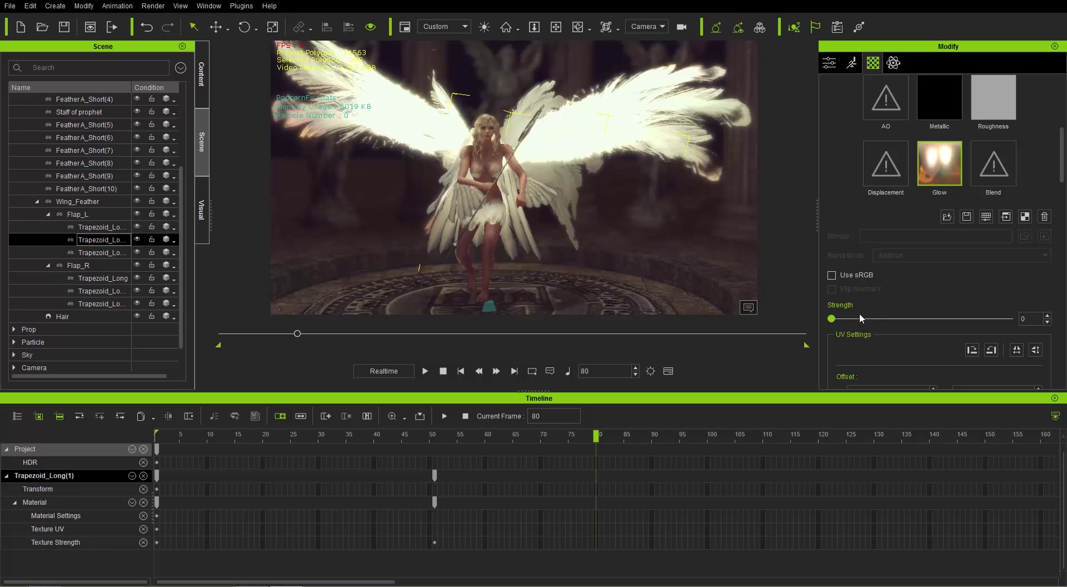
drag(832, 319, 869, 320)
click(97, 227)
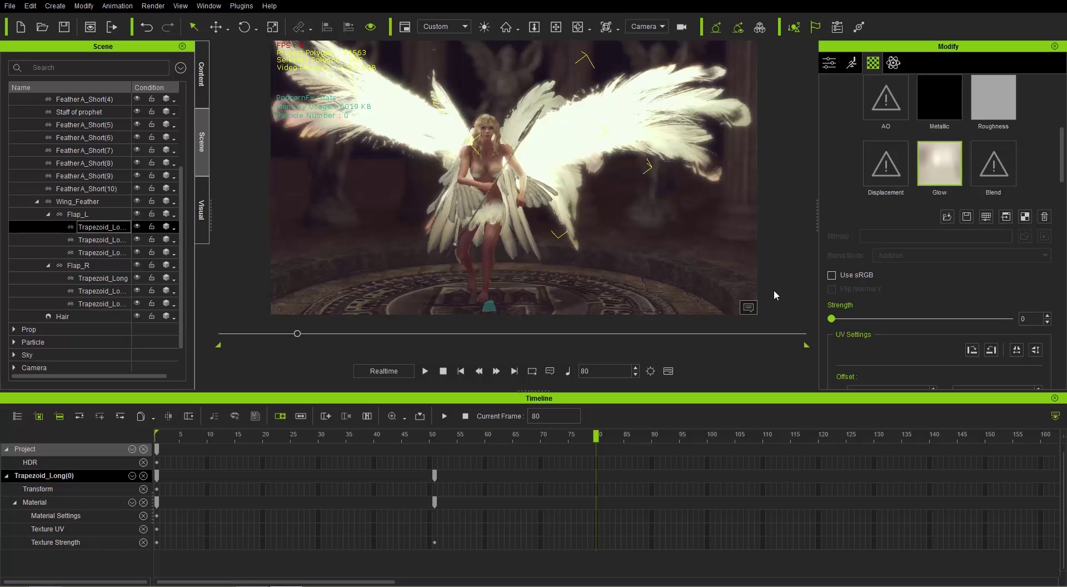
drag(833, 320, 872, 323)
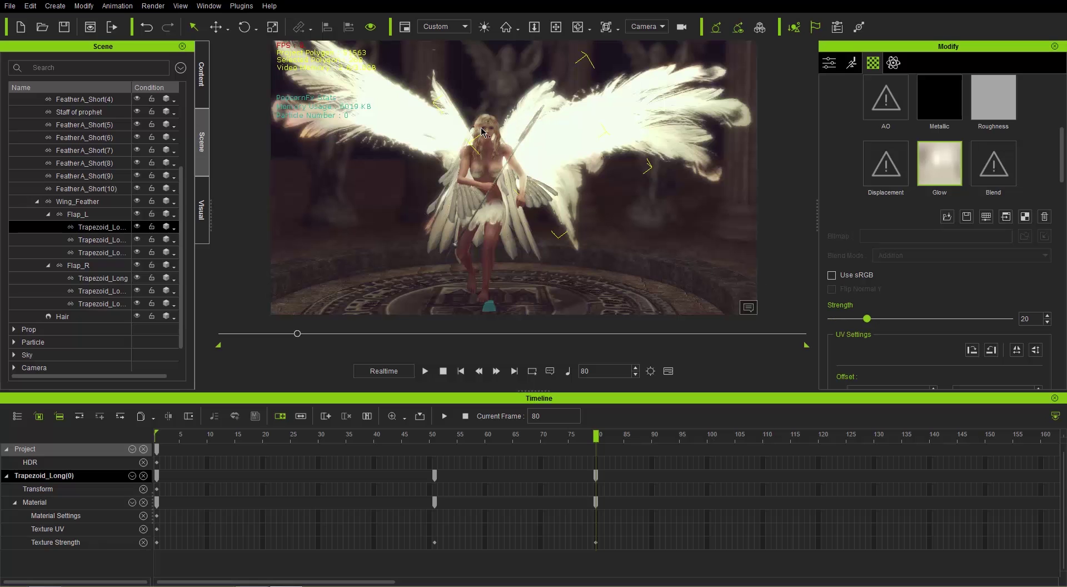
- At frame 235, set the Glow strength of Flap_L's Trapezoid_Long(0) and Trapezoid_Long(1) to 9 and Trapezoid_Long(4) to 10
drag(469, 438, 599, 431)
drag(299, 336, 448, 333)
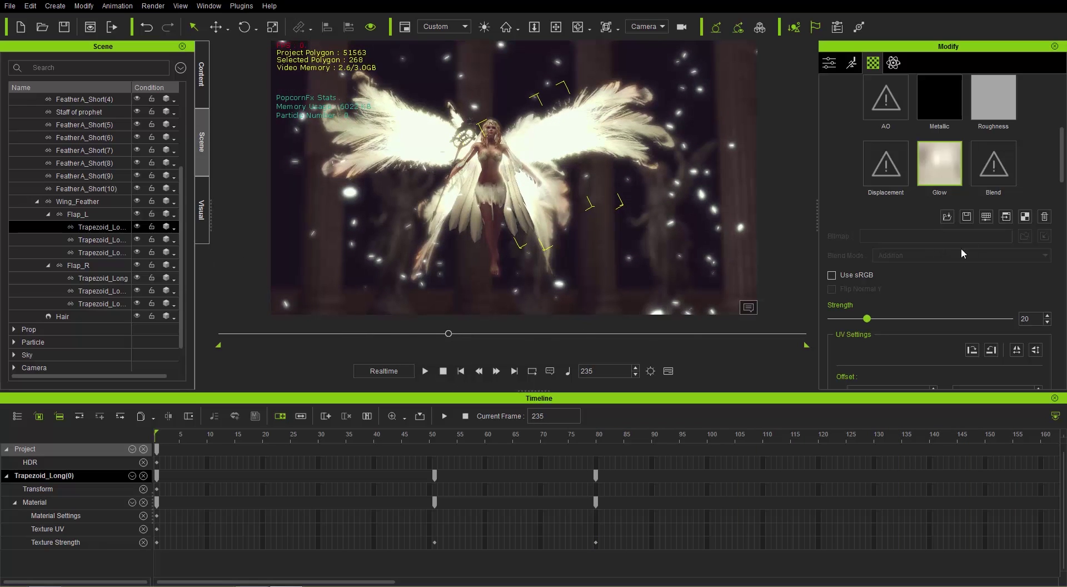
drag(870, 320, 850, 327)
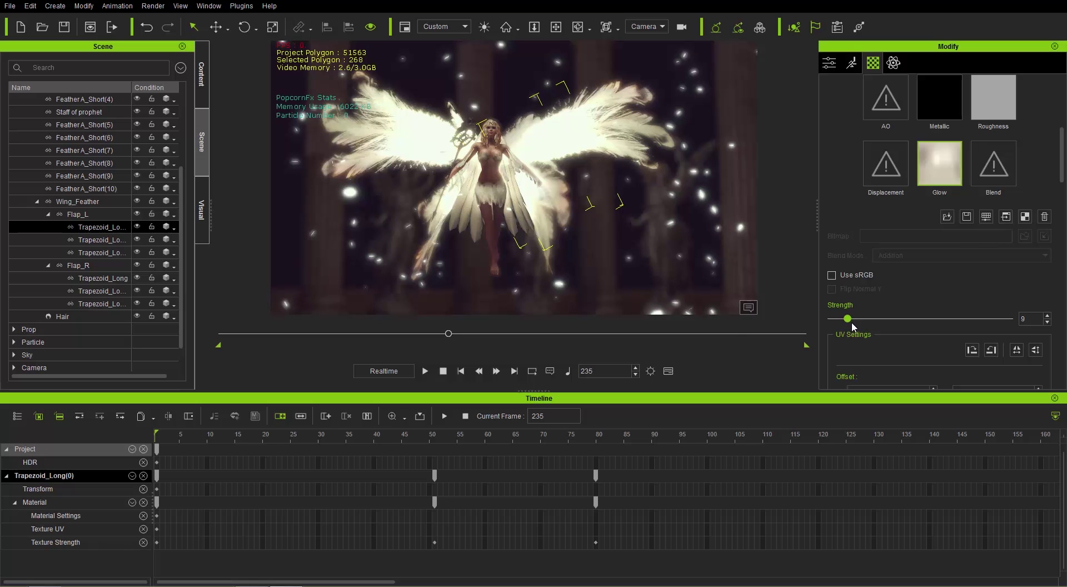
click(105, 240)
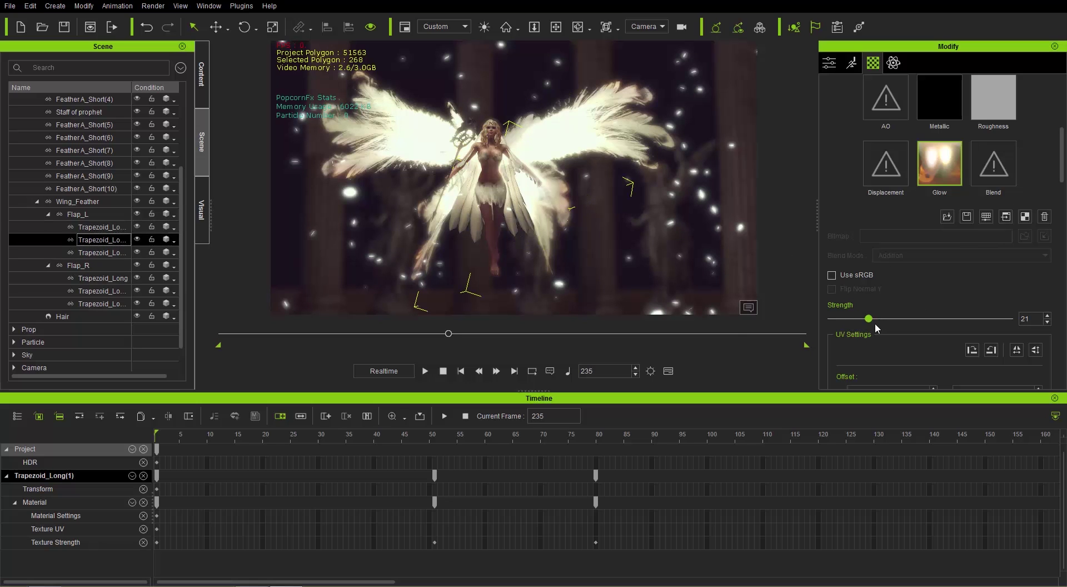
drag(868, 320, 847, 323)
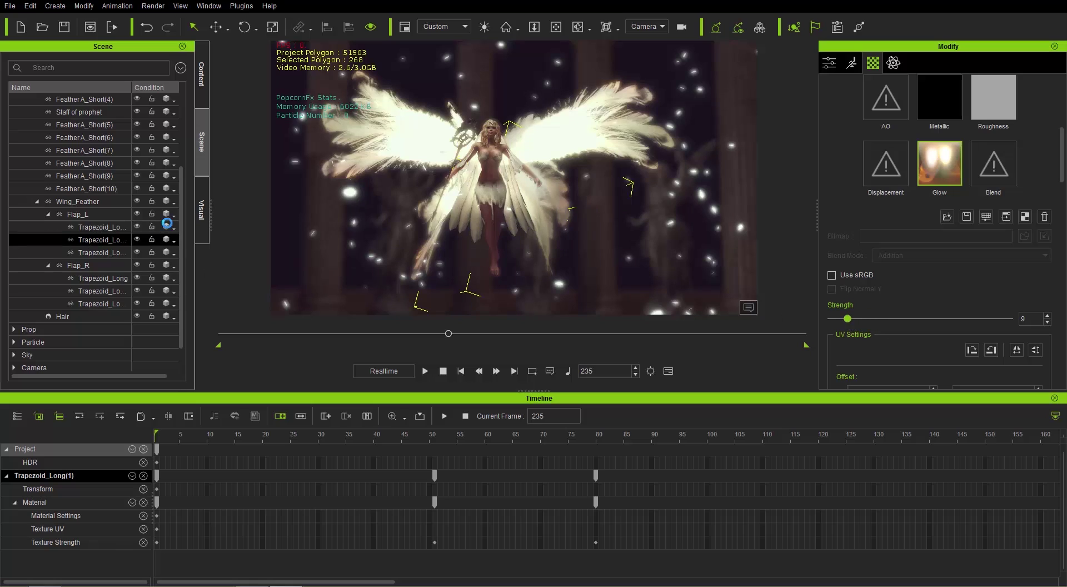
click(105, 253)
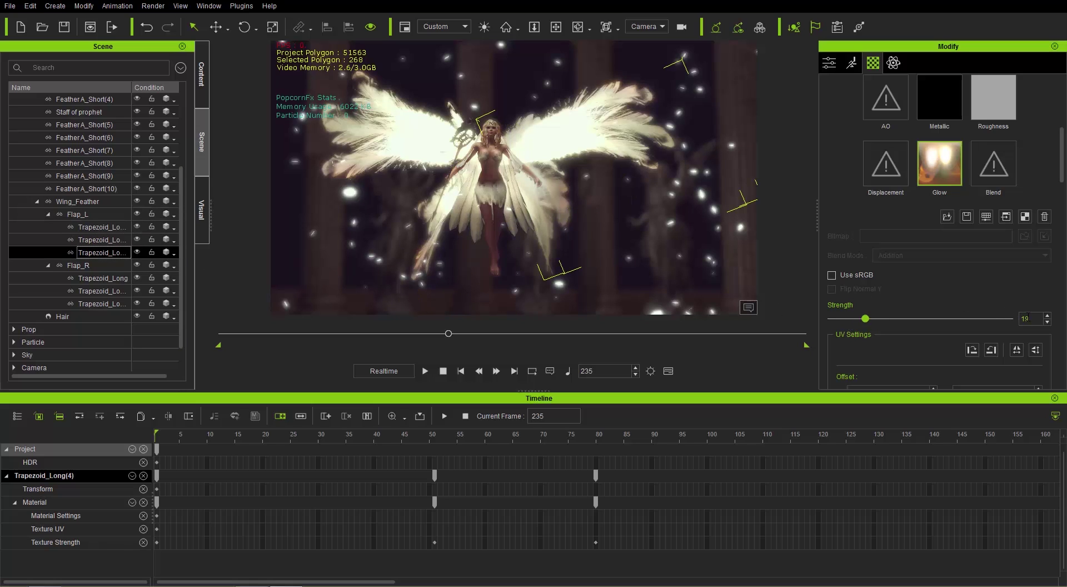
double_click(1025, 318)
text(10)
- At frame 235, set the Glow strength of Flap_R's Trapezoid_Long, Trapezoid_Long(2) and Trapezoid_Long(3) feathers to 10
click(103, 278)
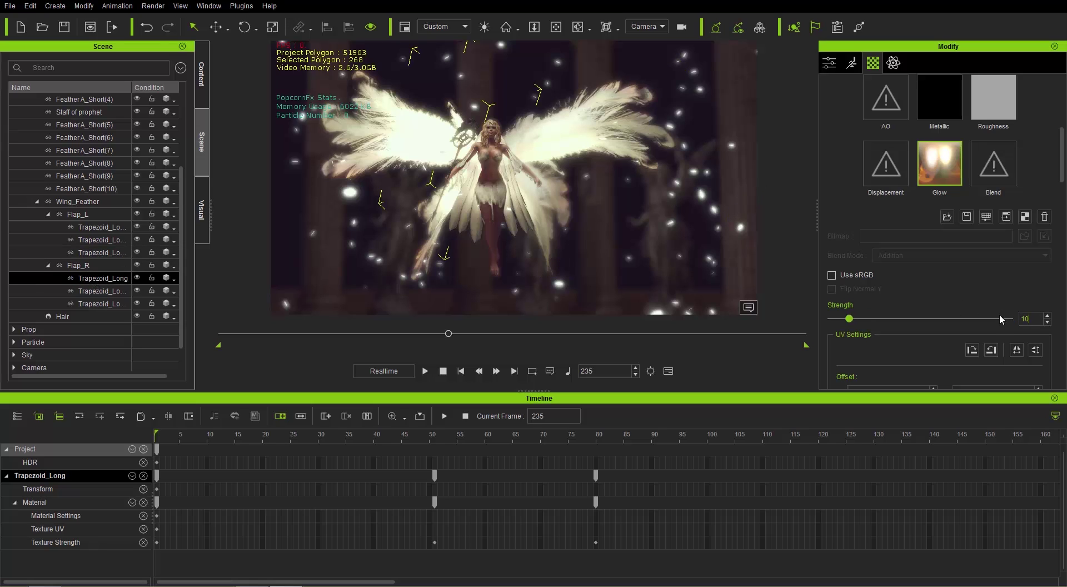
ctrl+click(117, 287)
click(117, 288)
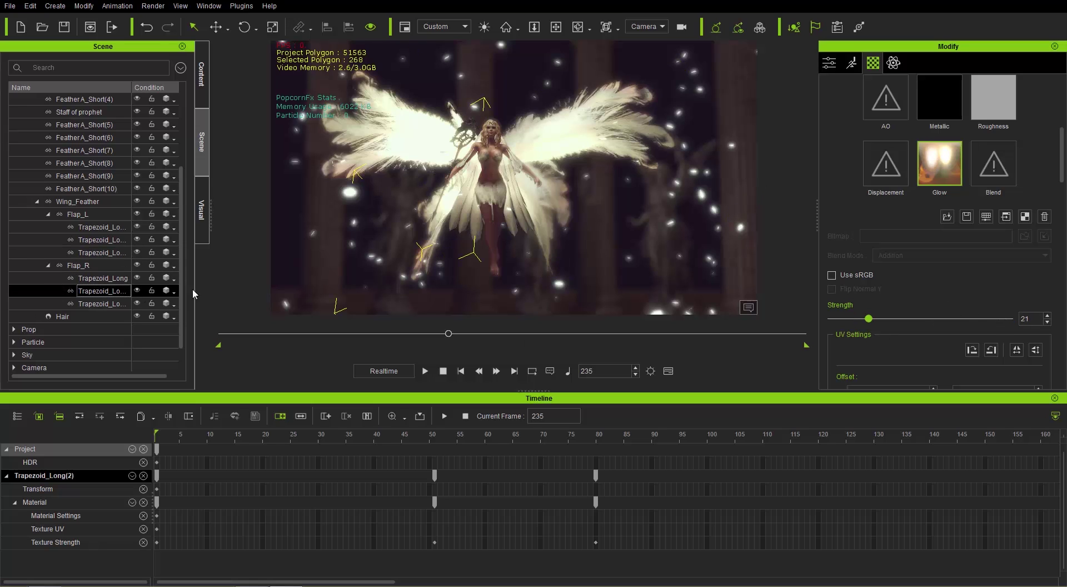
double_click(1024, 318)
text(10)
click(127, 304)
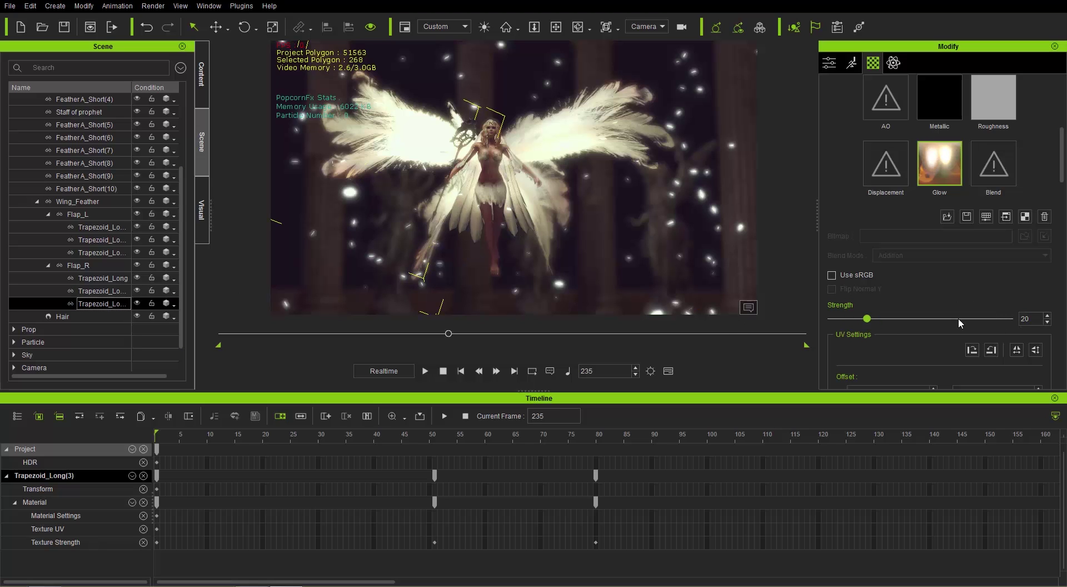
double_click(1029, 318)
key(Return)
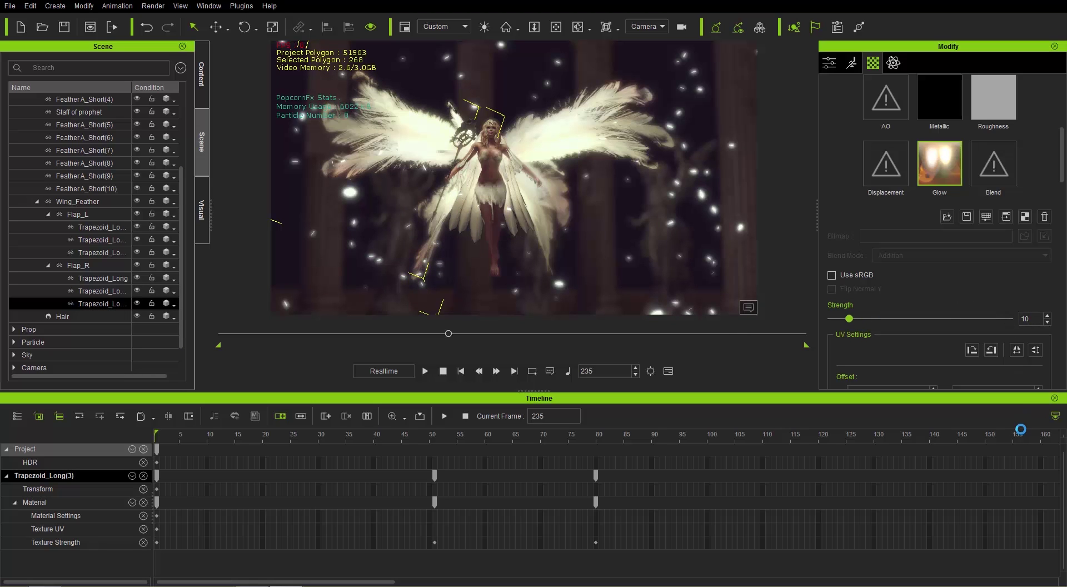
- Scrub the timeline to frame 237 and back to frame 73 to preview the keyed feather glow
scroll(674, 469, down, 2)
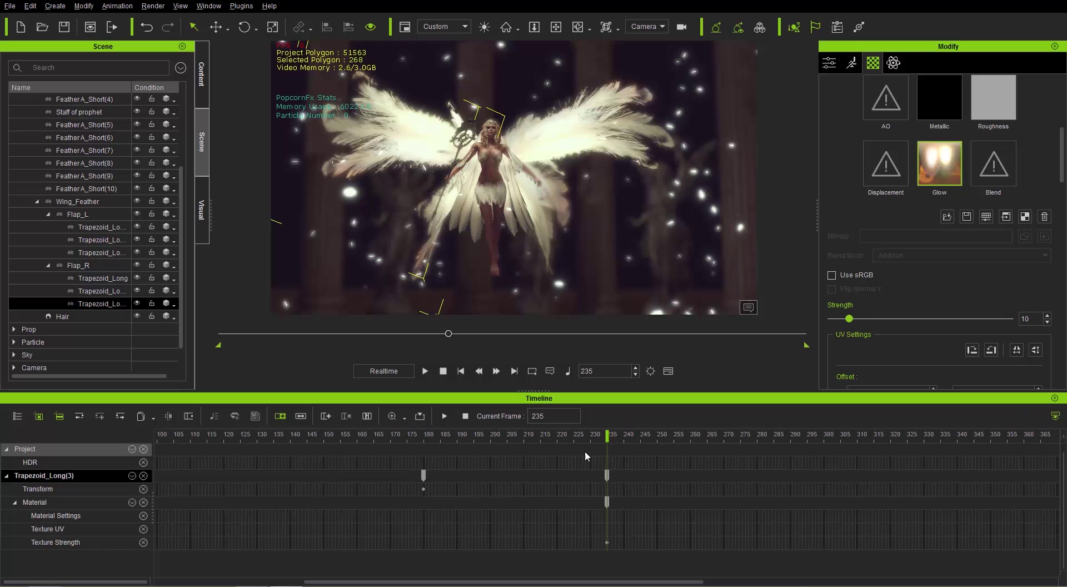
scroll(415, 469, down, 2)
drag(211, 440, 613, 440)
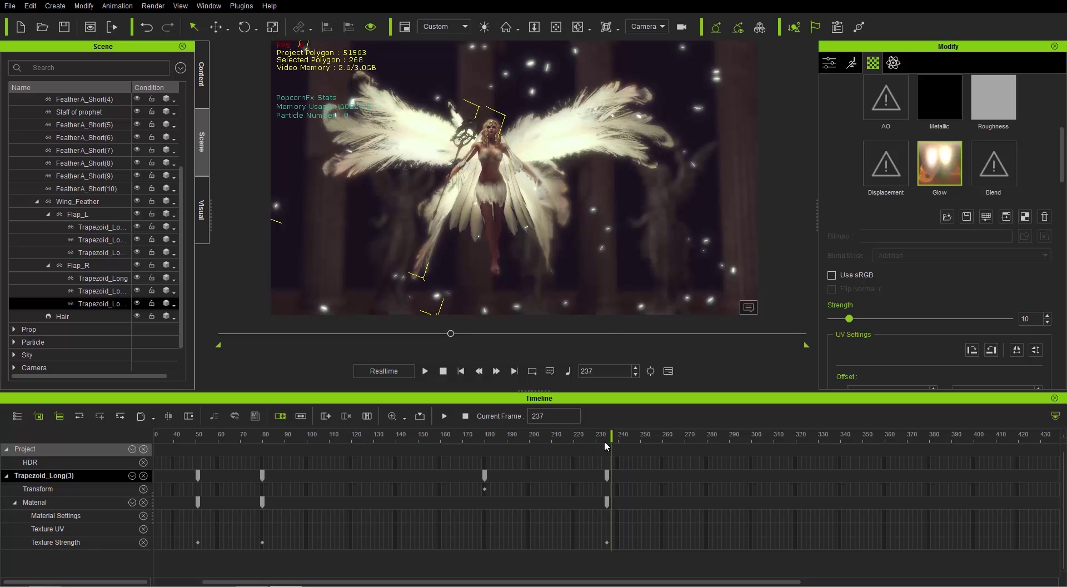
drag(589, 442, 247, 440)
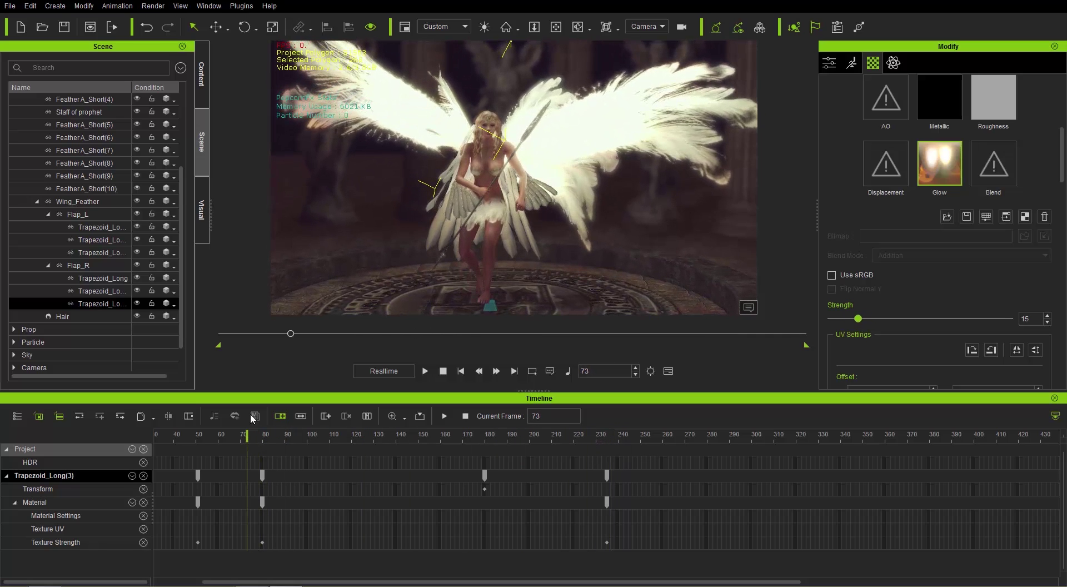
- Enable the HDR Effect for the scene and return the animation to frame 1
click(201, 211)
scroll(61, 184, down, 7)
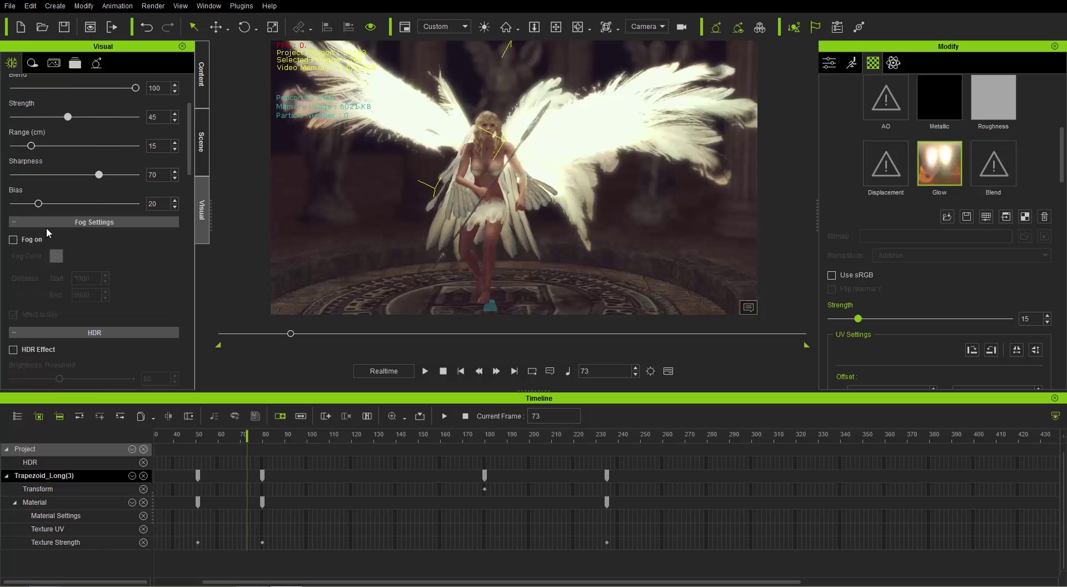
click(13, 216)
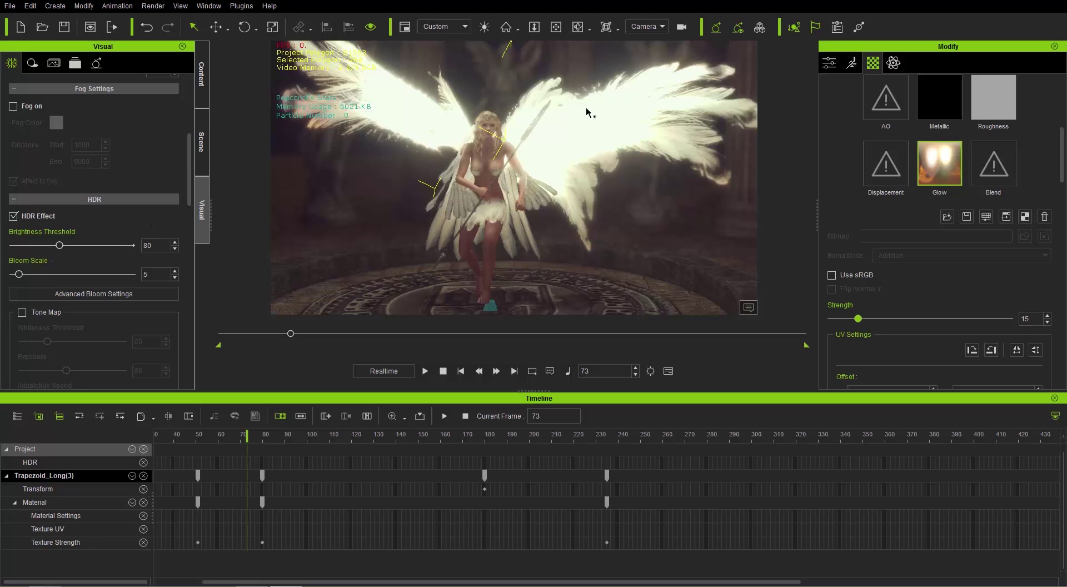
click(444, 369)
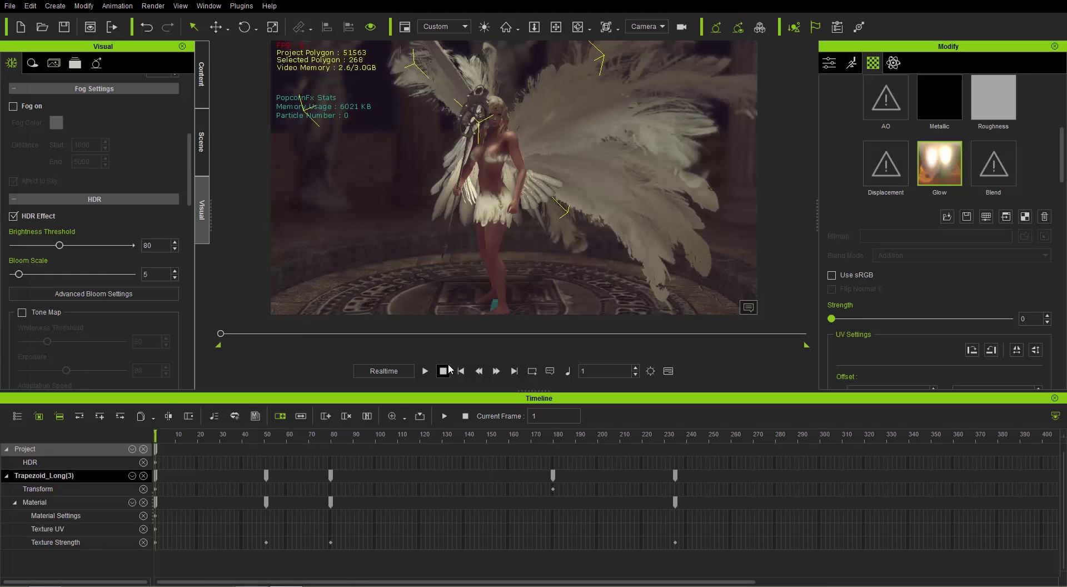
- Select the Feather Storm particle in the scene and play the animation, halting it at frame 432
click(202, 141)
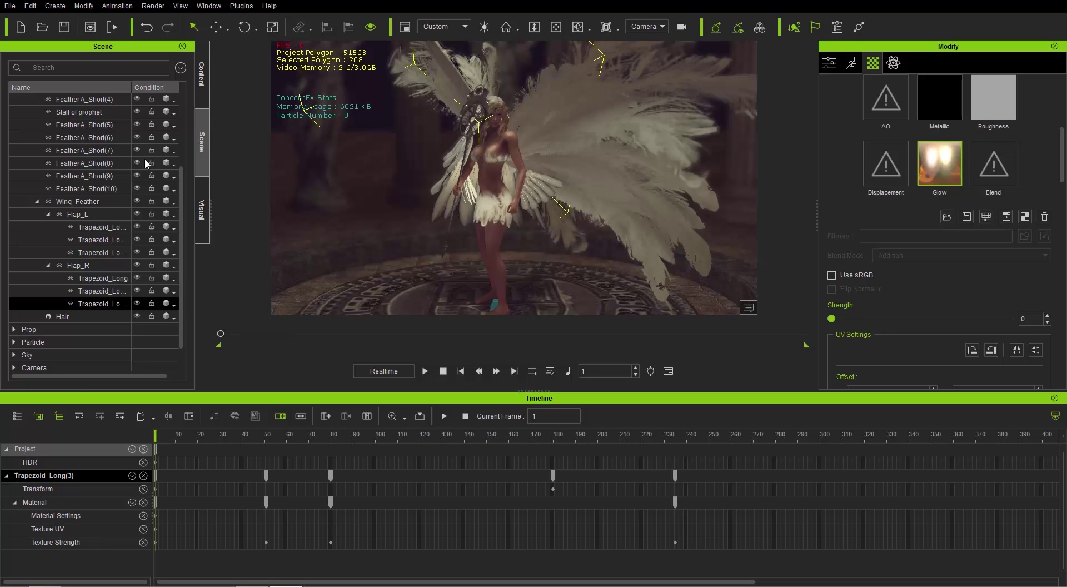
scroll(63, 160, up, 3)
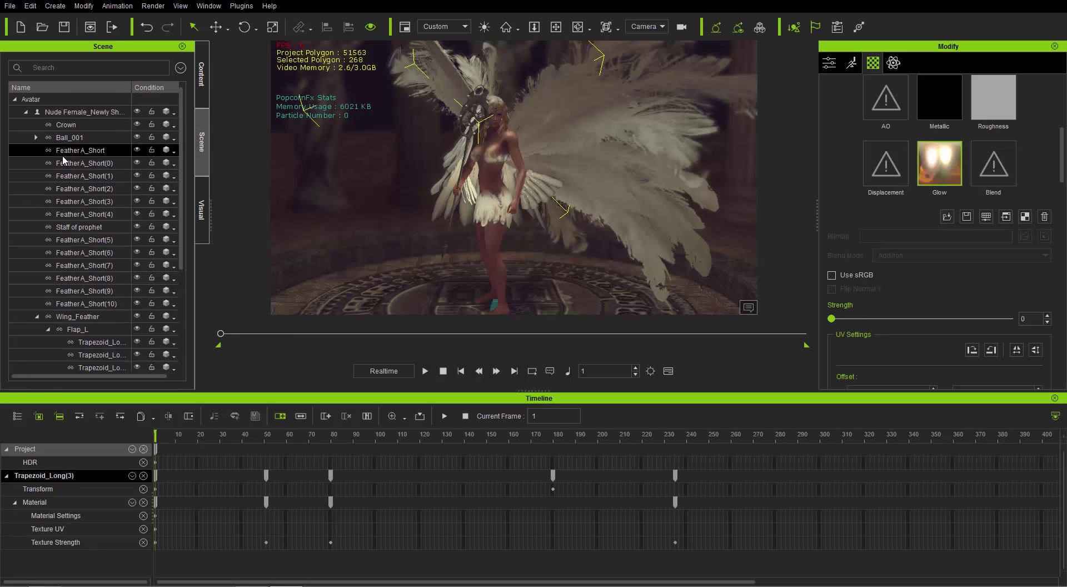
click(26, 112)
click(14, 138)
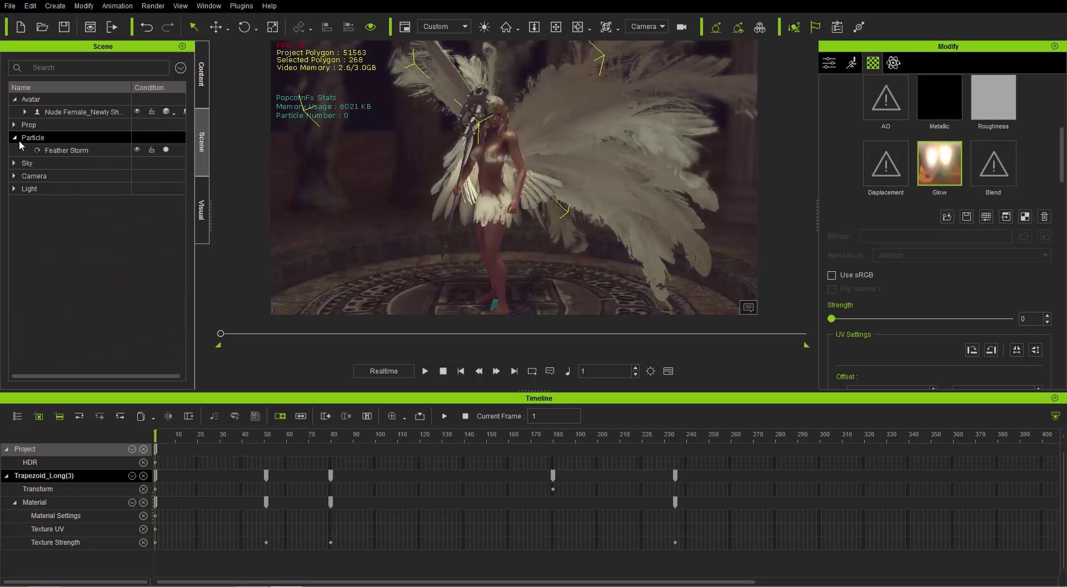
click(71, 152)
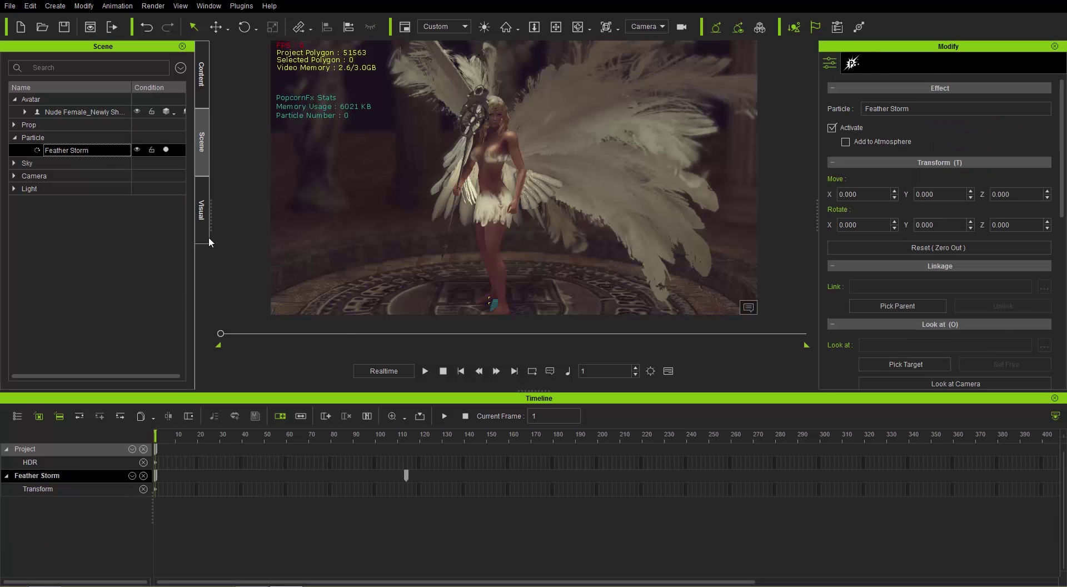
click(424, 370)
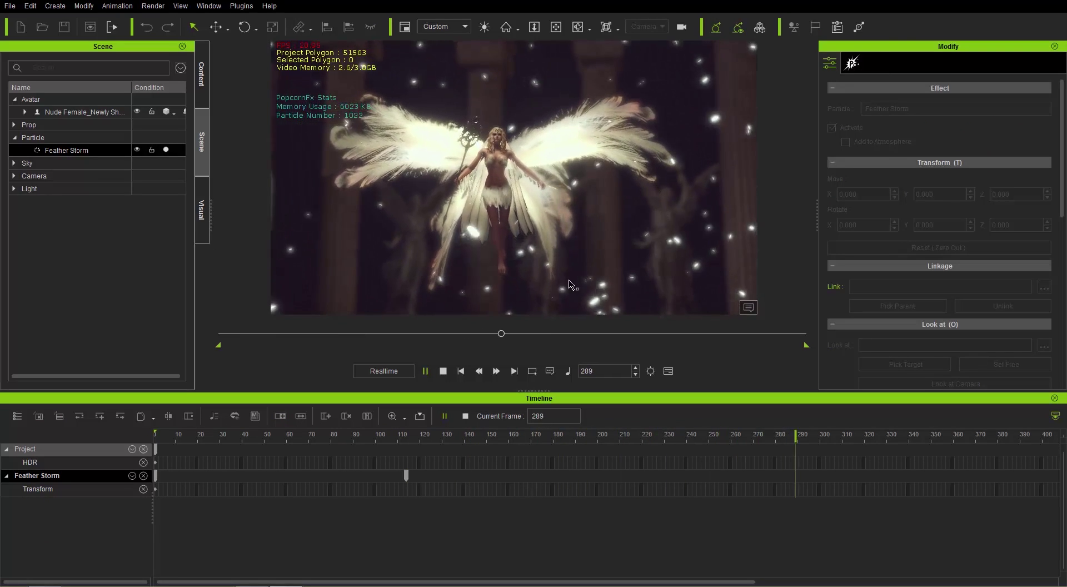
click(435, 371)
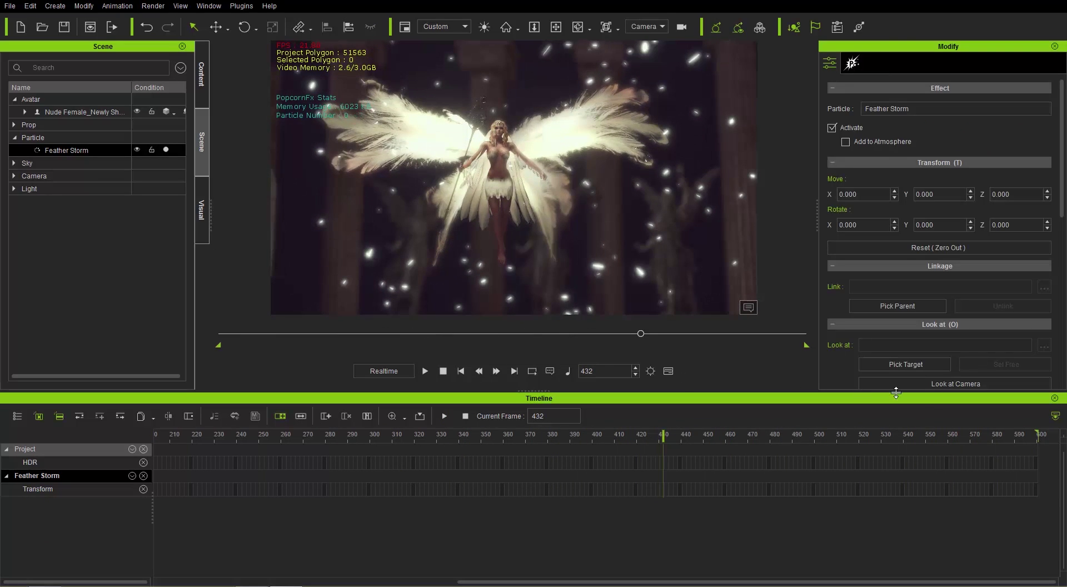
- Close the timeline and show the Exposed Bloom settings of the Feather Storm particle
click(1054, 398)
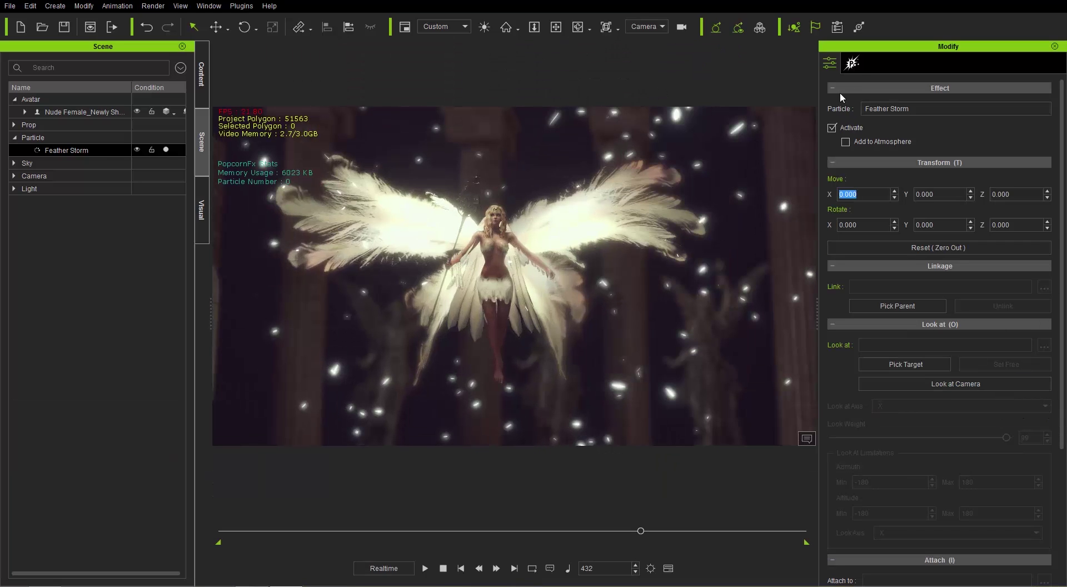
click(853, 64)
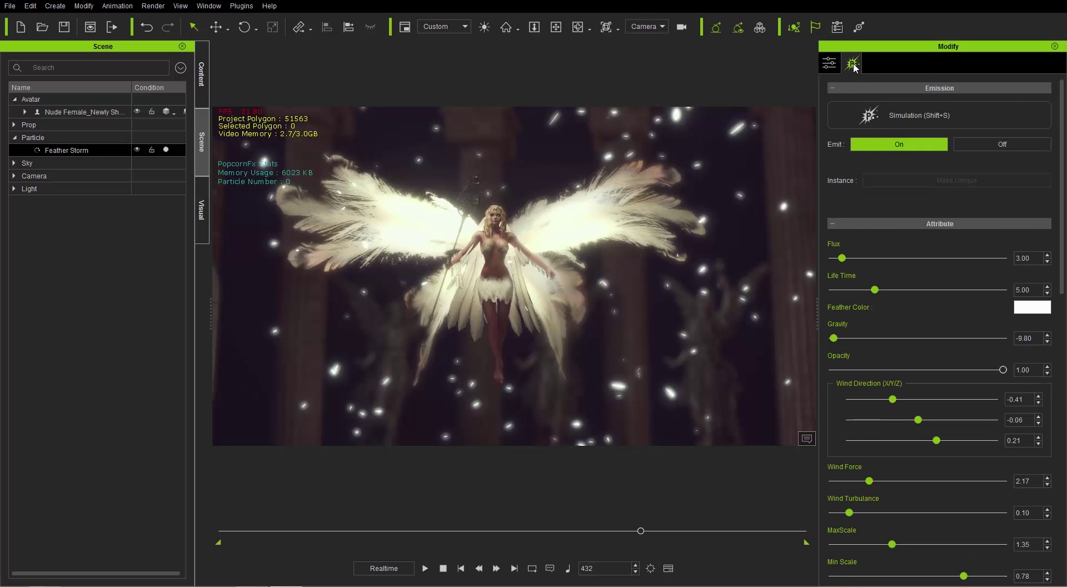
drag(1063, 156, 1063, 393)
scroll(839, 379, down, 3)
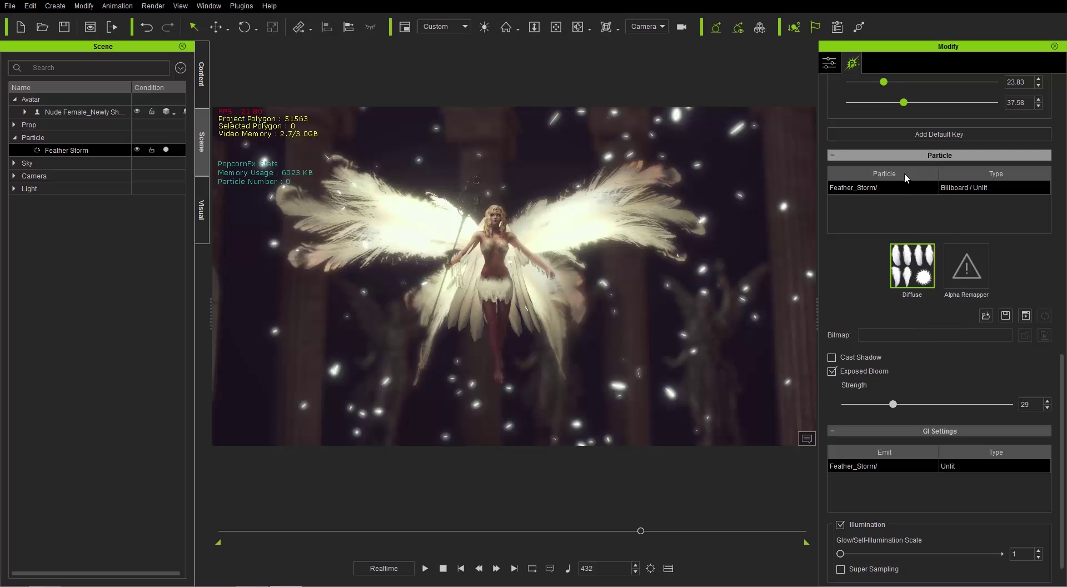
- Compare the Feather Storm with Exposed Bloom off and on, and set its bloom Strength to 57
click(832, 371)
click(831, 371)
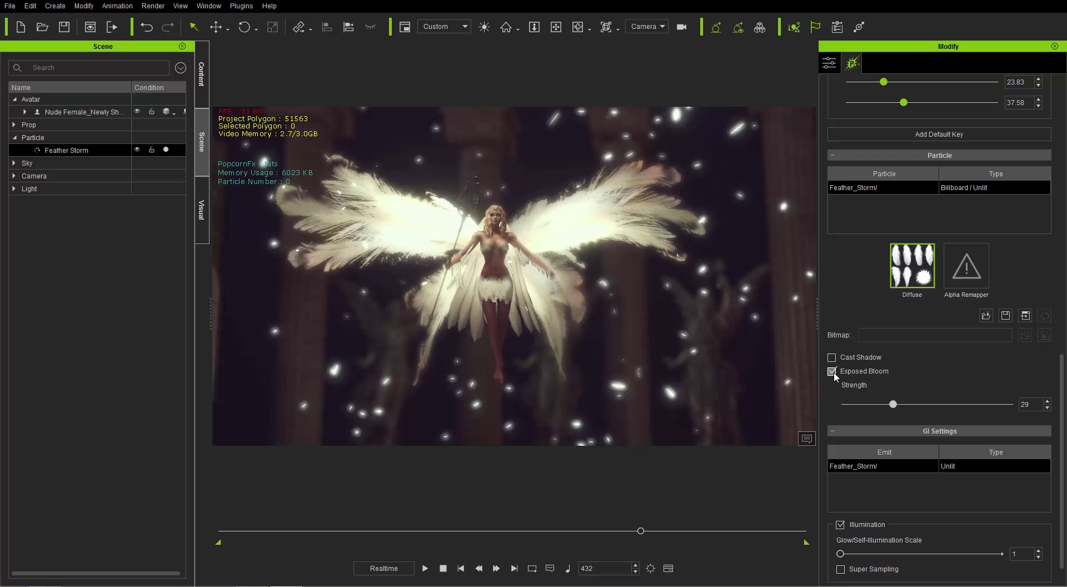
click(832, 371)
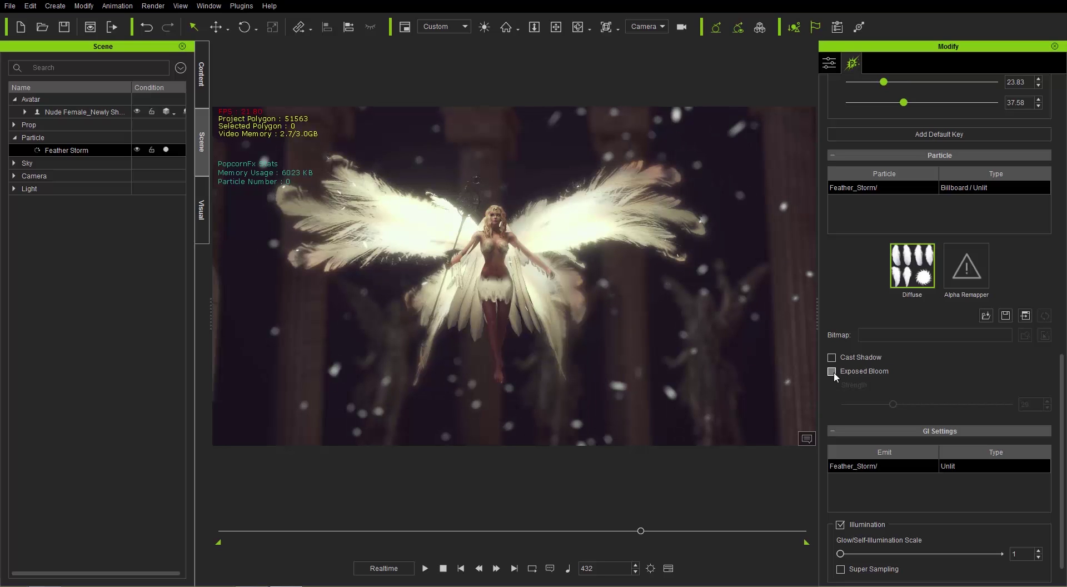
click(831, 371)
drag(916, 404, 957, 404)
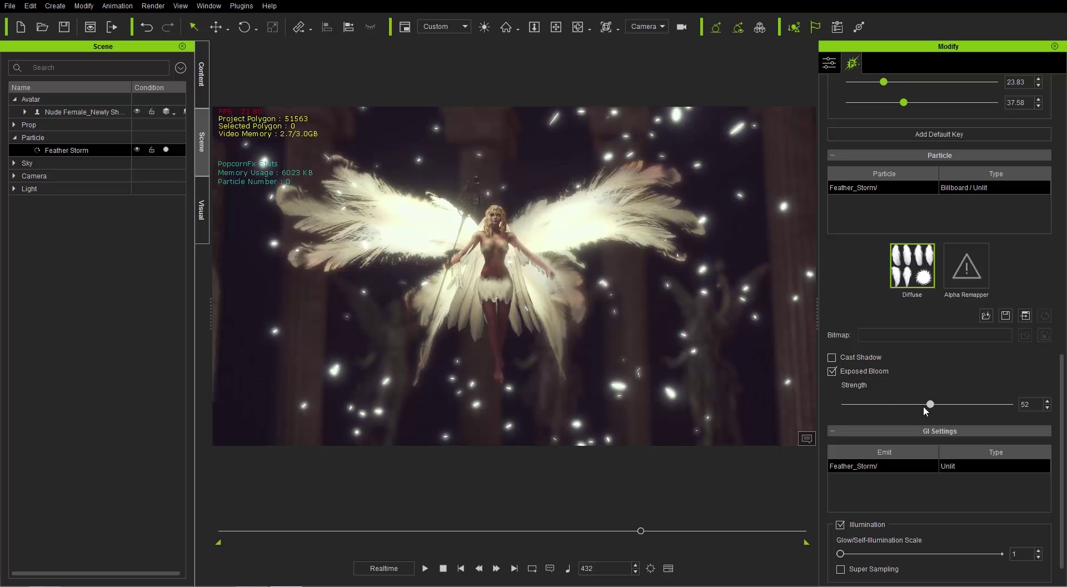
click(936, 405)
- Open the Glow Settings from the project settings
click(11, 7)
mouse_move(30, 6)
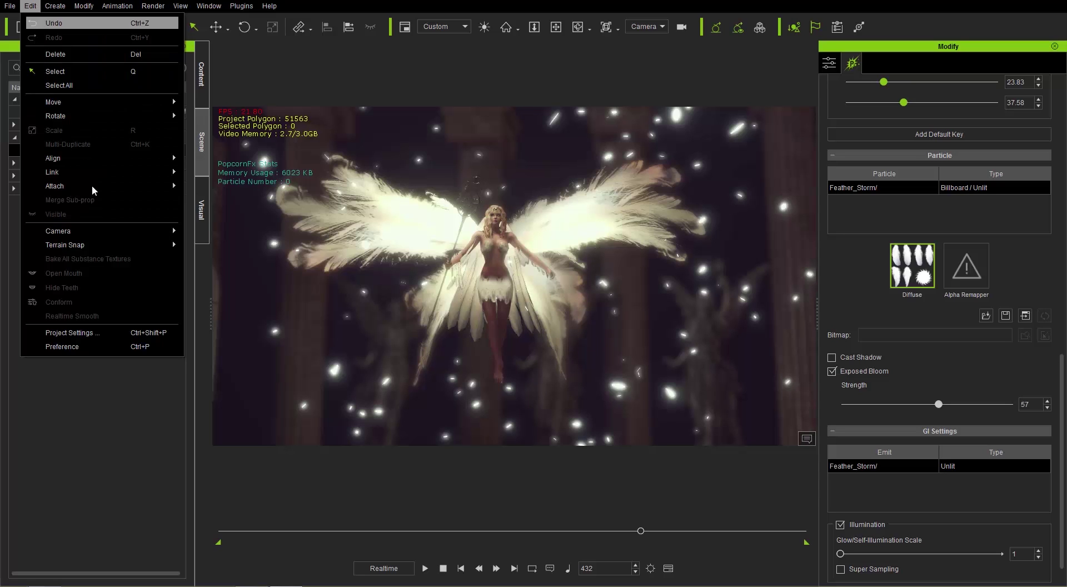
click(89, 332)
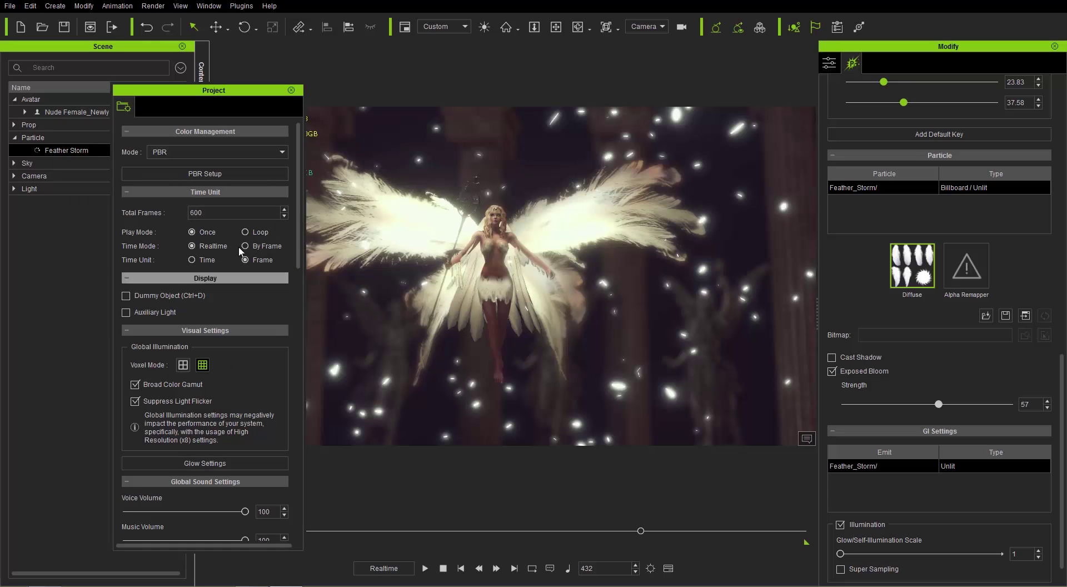
scroll(299, 204, down, 3)
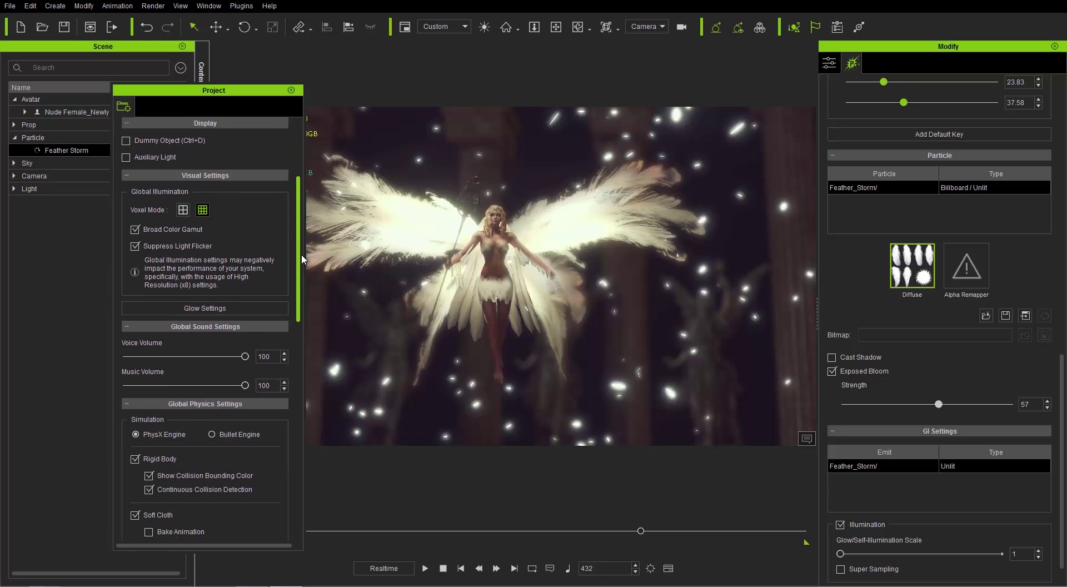
click(205, 307)
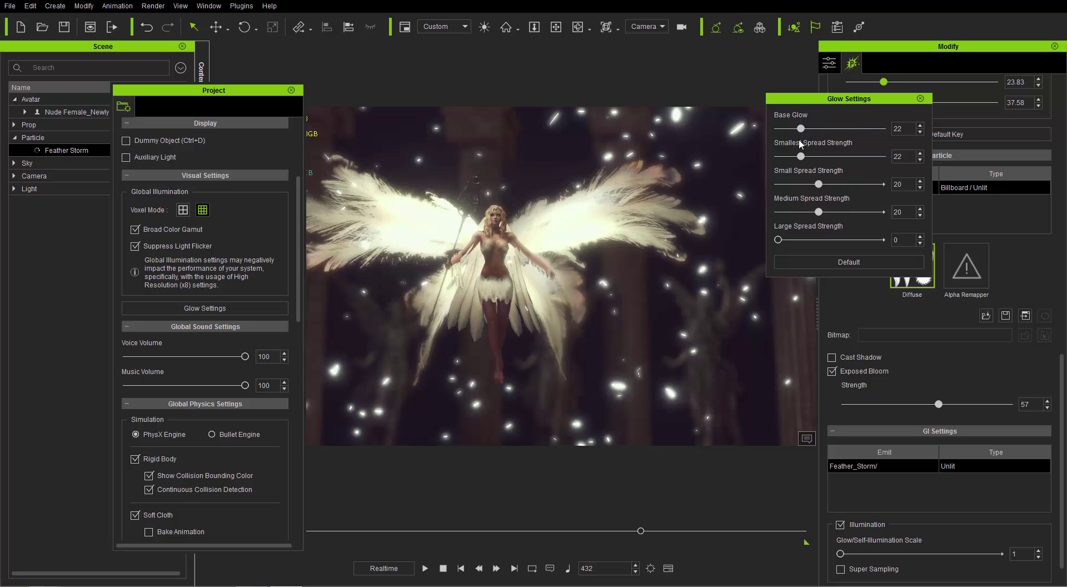
- Zero the glow strengths, and try Base Glow 52, Smallest Spread 49, Small Spread 32, Medium Spread 28 and Large Spread 43
drag(800, 128, 777, 156)
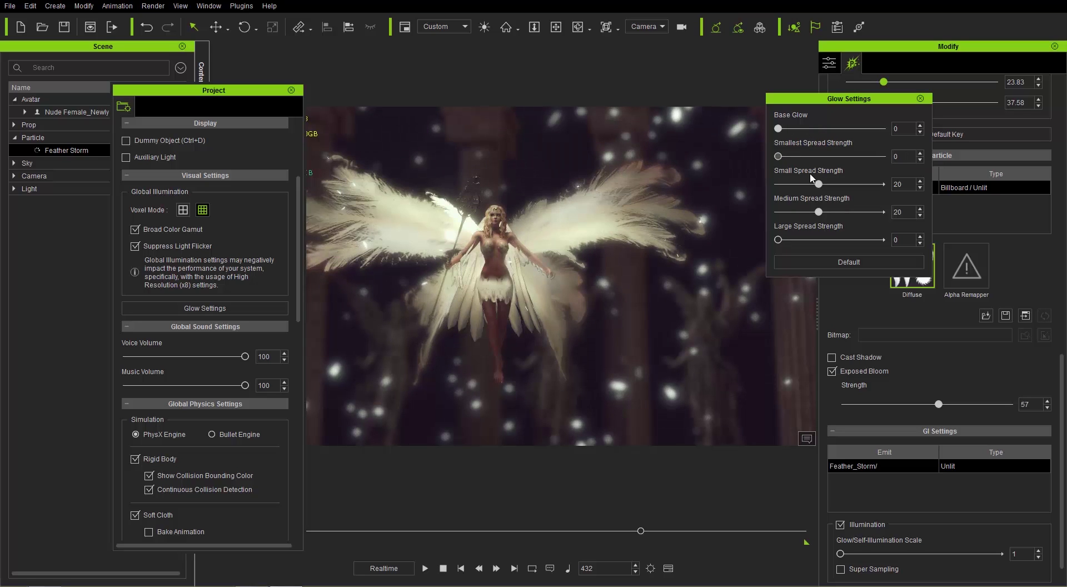
drag(818, 184, 755, 206)
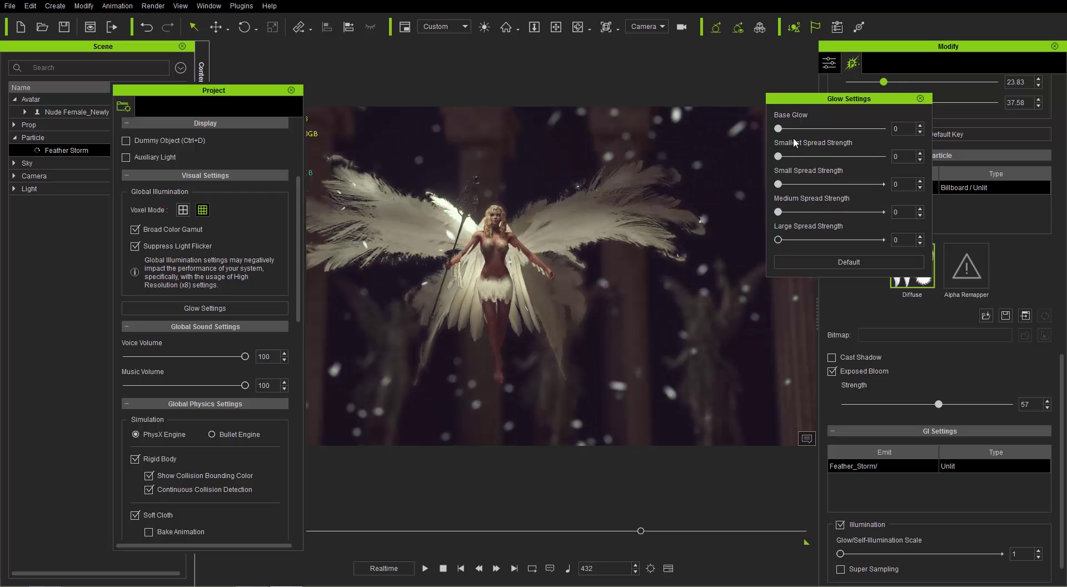
drag(788, 126, 832, 157)
drag(777, 184, 844, 184)
drag(784, 212, 834, 212)
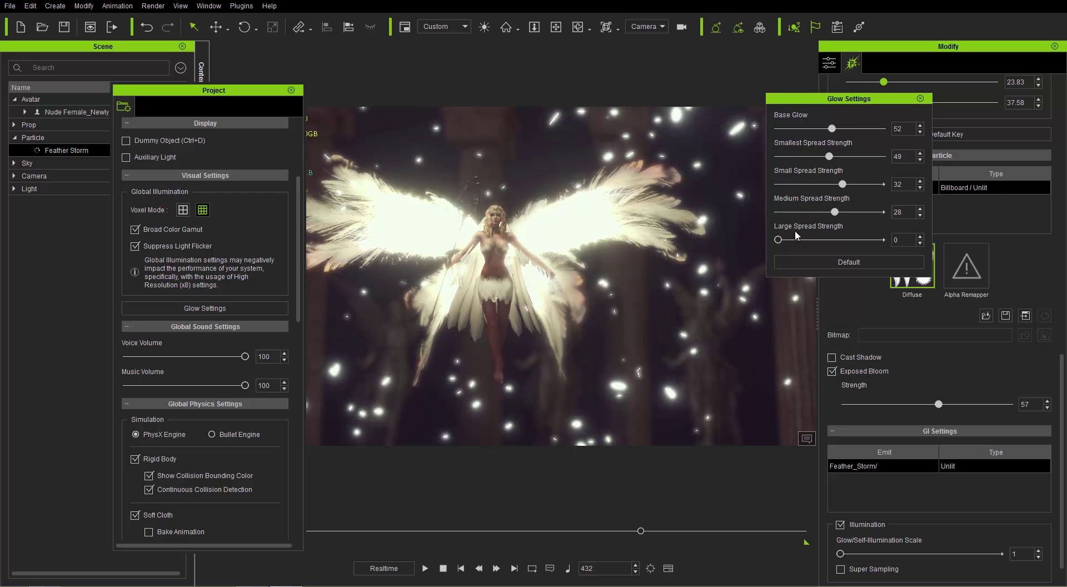
drag(779, 240, 864, 234)
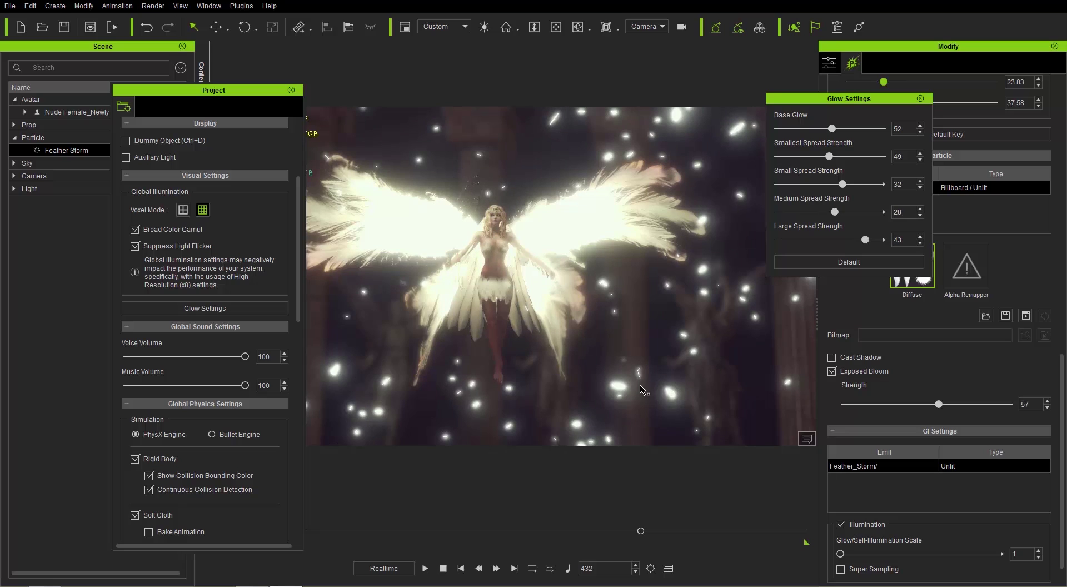
- Restore the default glow settings, set Medium Spread Strength to 13 and Large Spread Strength to 16, and close the project settings
click(848, 263)
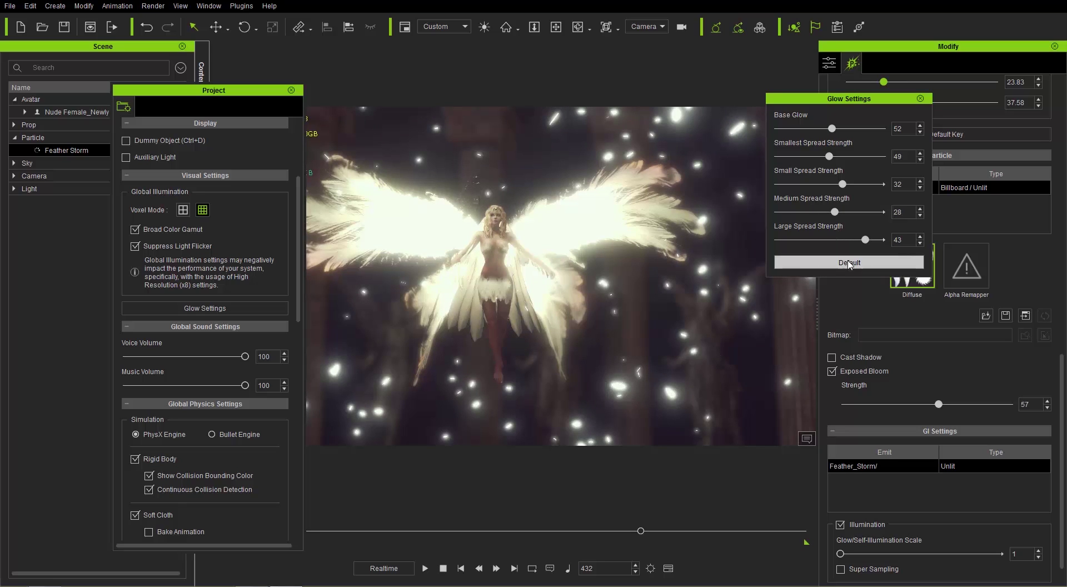
mouse_move(778, 240)
mouse_down()
mouse_move(823, 240)
mouse_move(797, 246)
mouse_up()
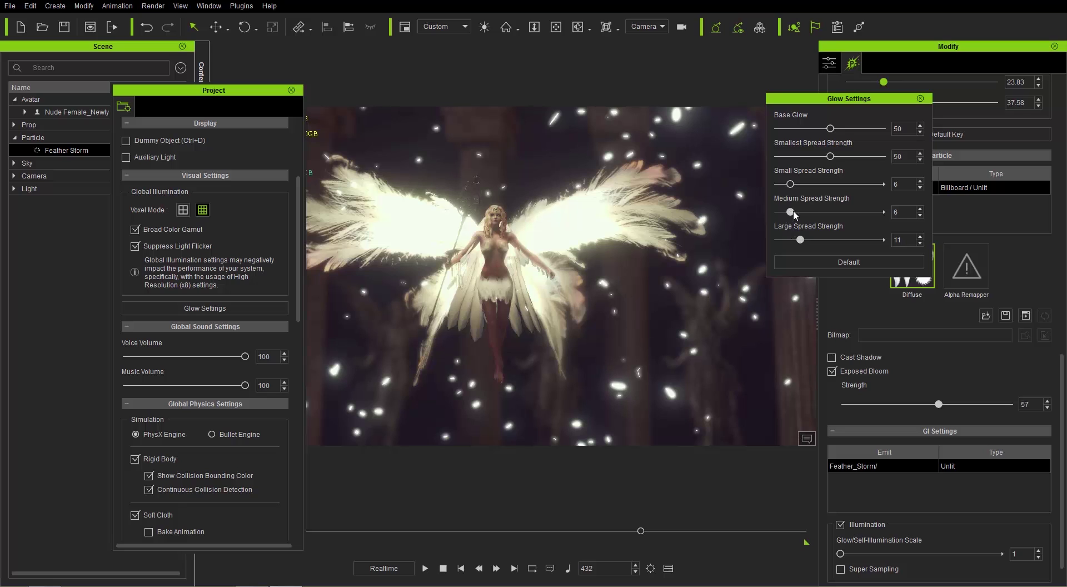
drag(790, 212, 810, 239)
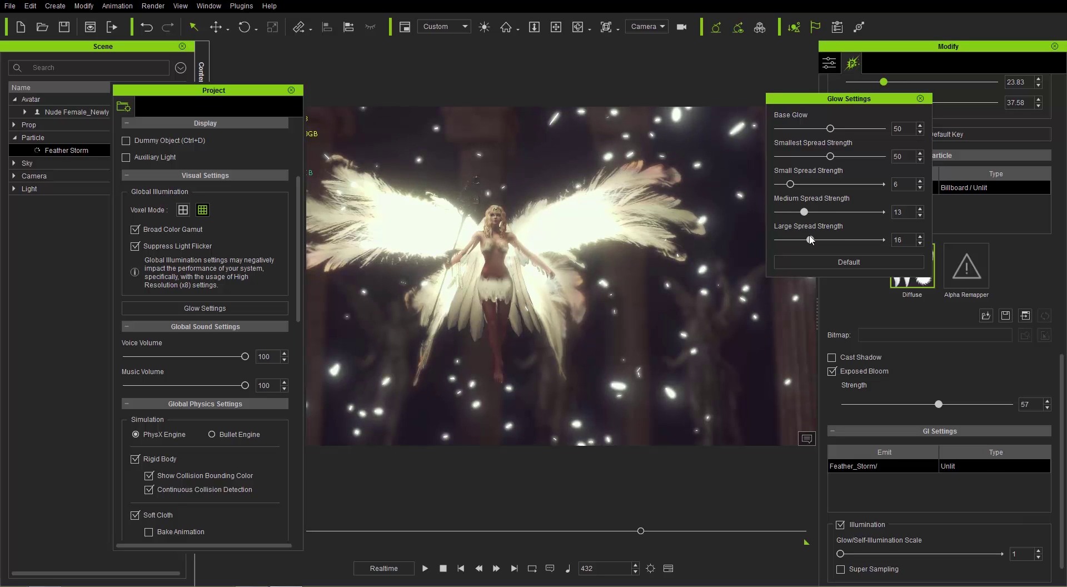
click(920, 99)
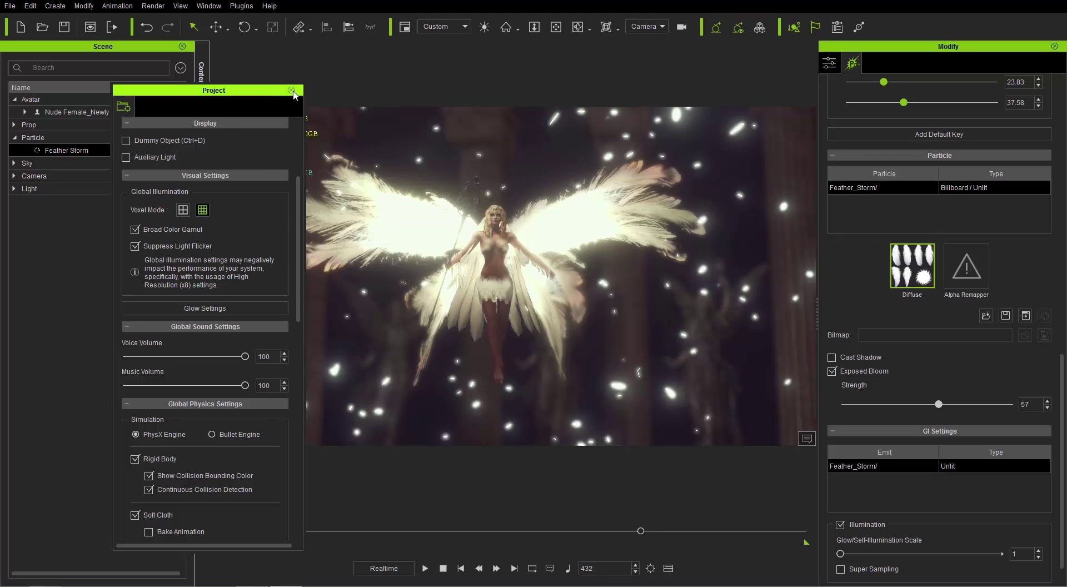
click(291, 91)
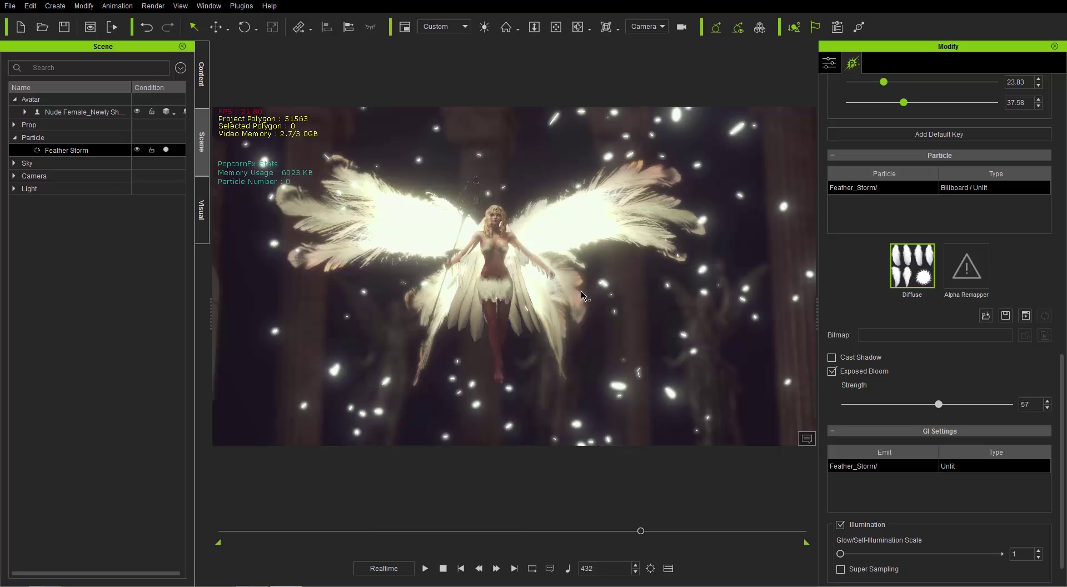
- Return the animation to frame 1 and show the timeline's HDR track along with the HDR settings
click(444, 567)
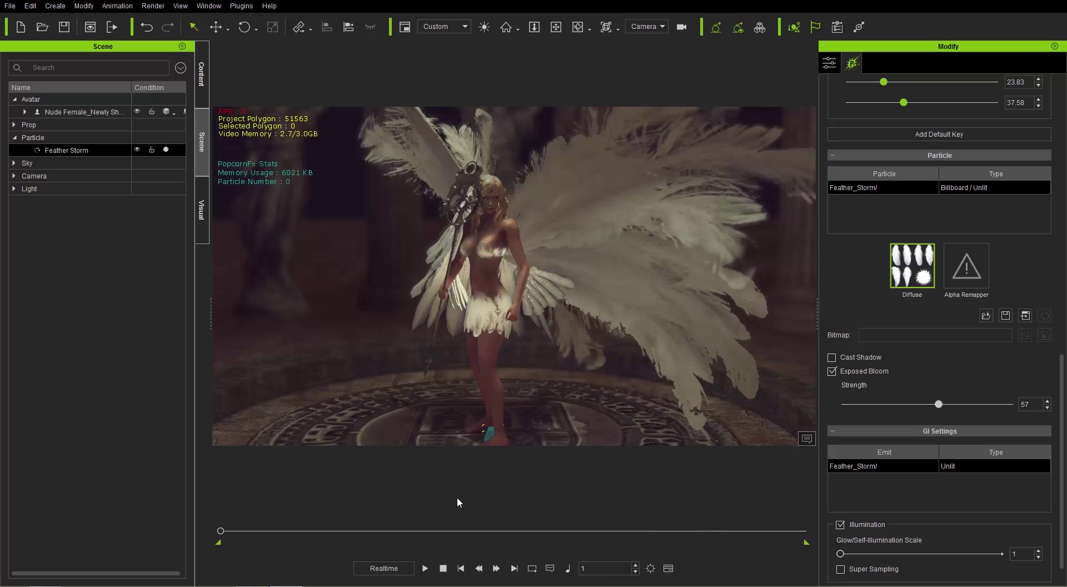
key(F3)
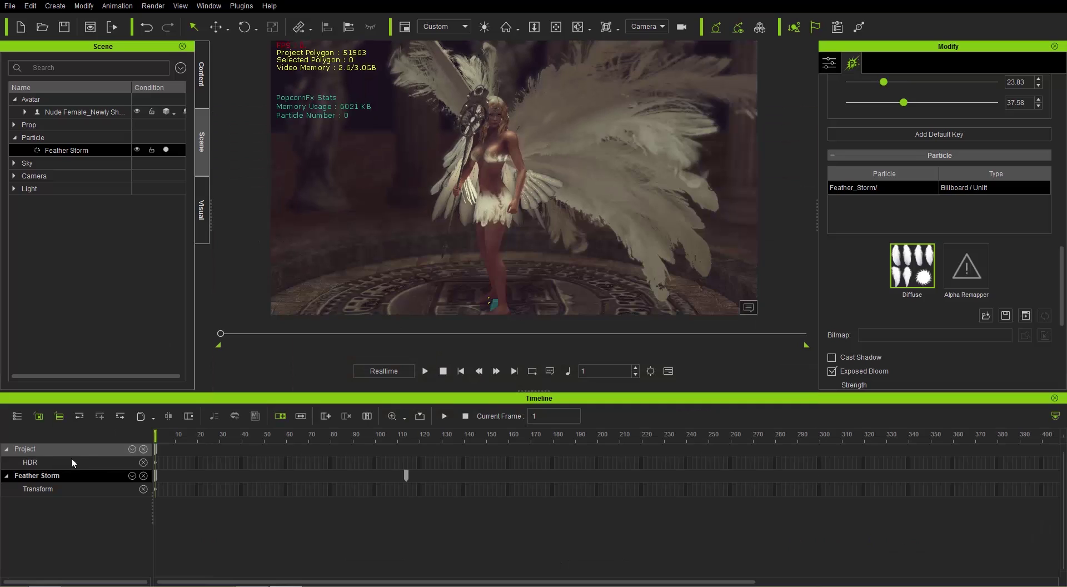
click(201, 214)
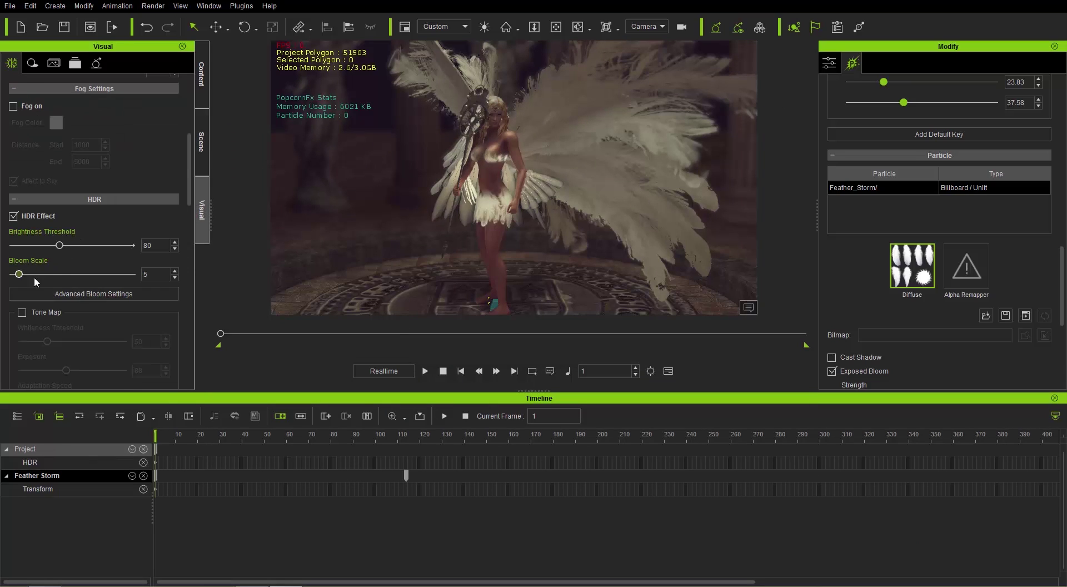
click(62, 245)
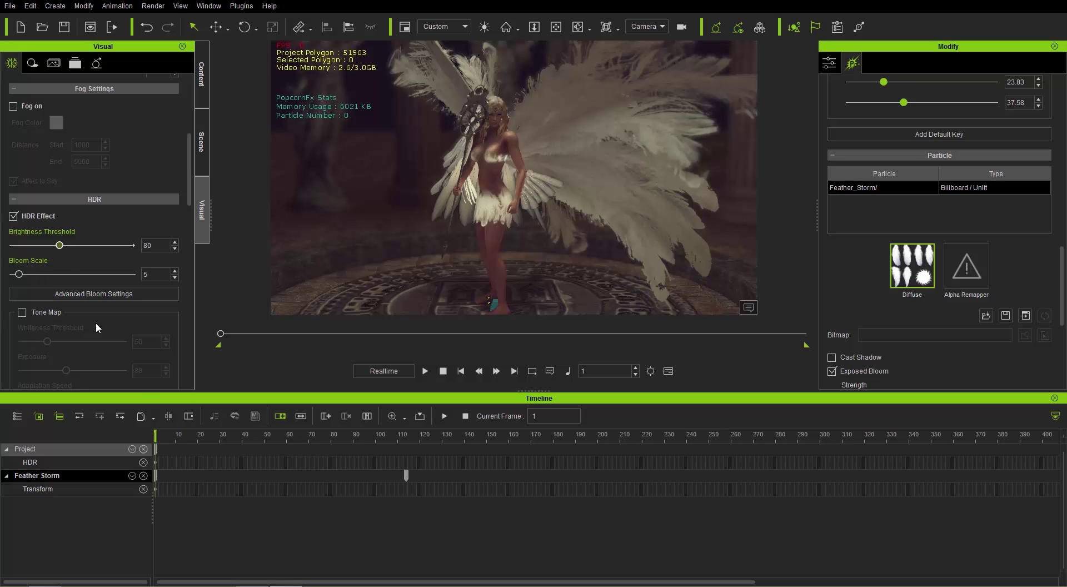
- Key the HDR Bloom Scale at 5 on frame 51
click(265, 436)
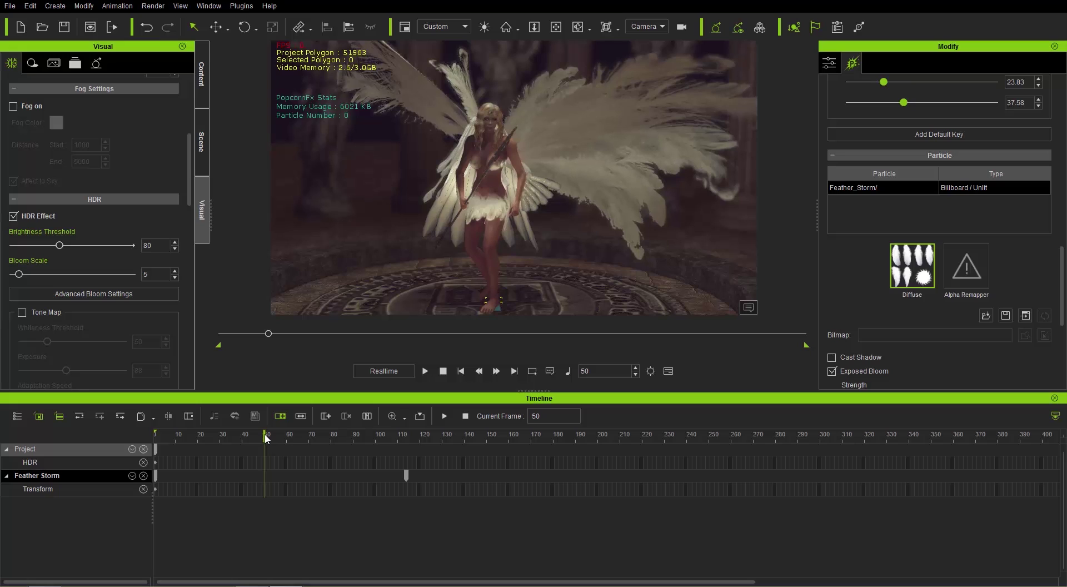
click(268, 437)
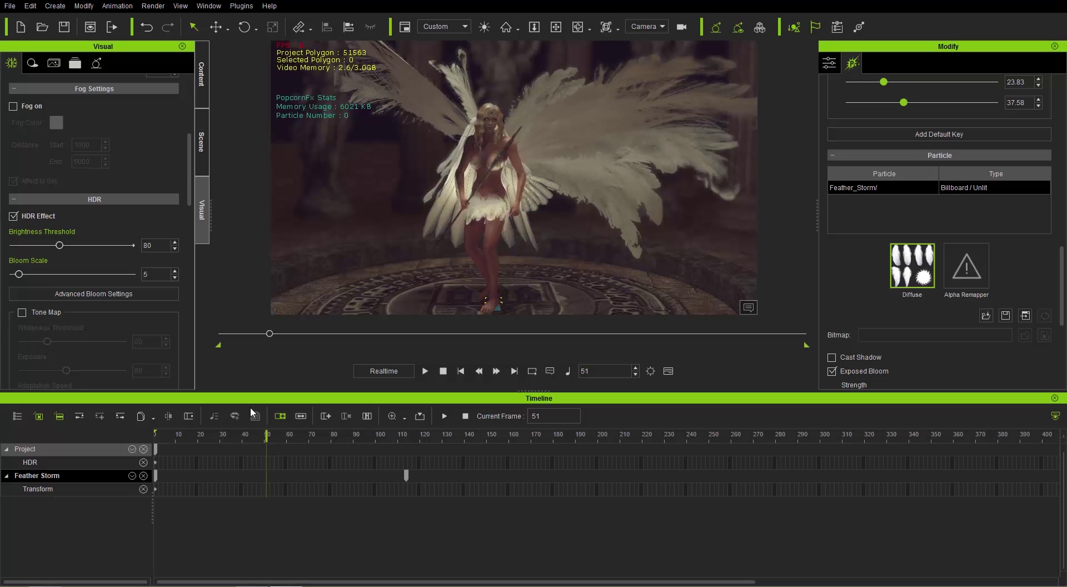
click(27, 276)
- Key the HDR Bloom Scale at 23 on frame 126 and back at 5 on frame 271
drag(312, 437, 432, 436)
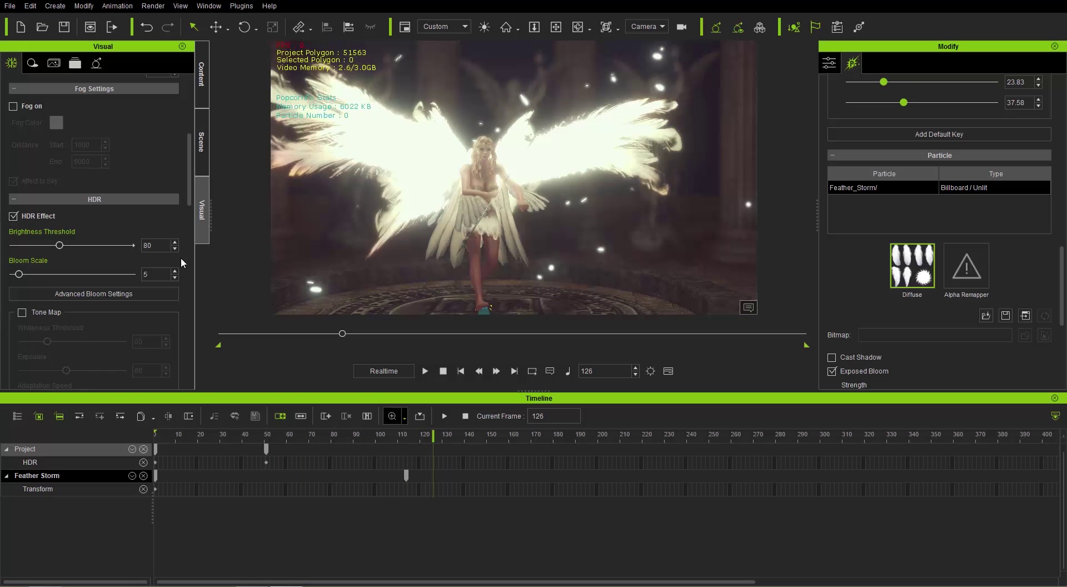
drag(21, 276, 43, 279)
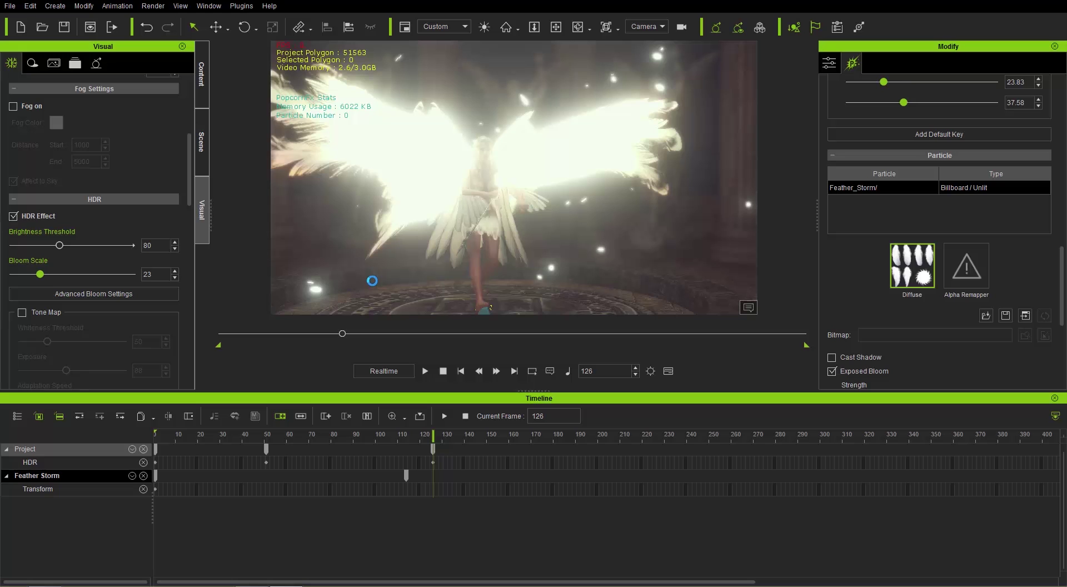
drag(337, 436, 754, 438)
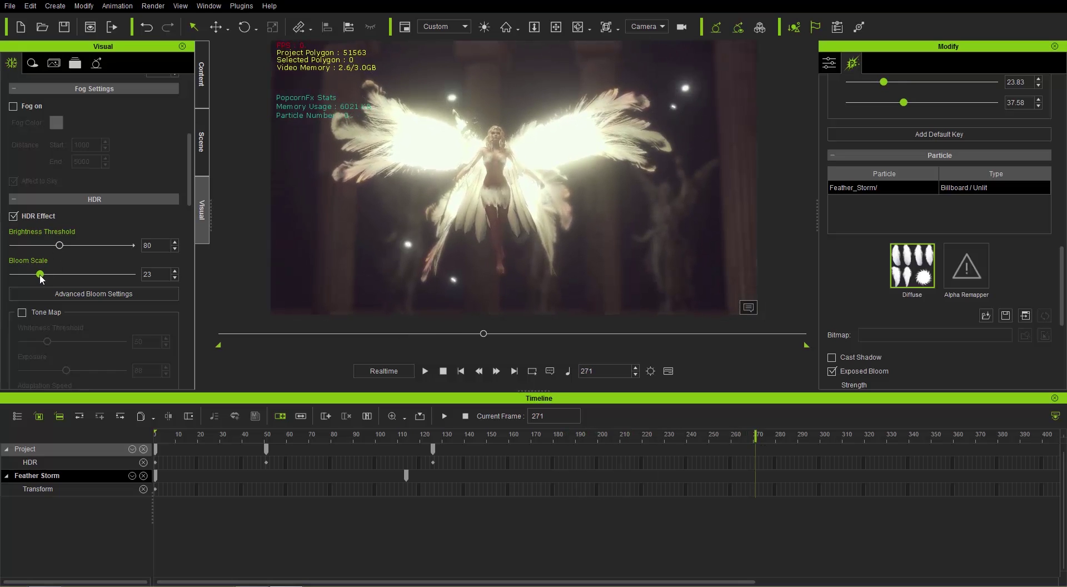
drag(40, 274, 25, 282)
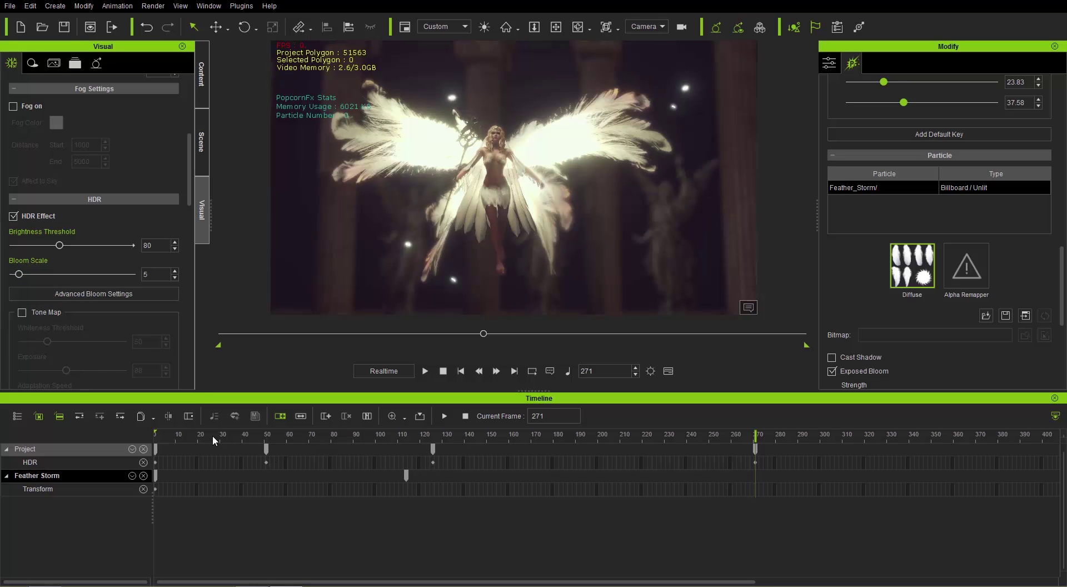
- Go through the HDR keys at frames 51, 126 and 271 to review the Bloom Scale and Brightness Threshold
drag(212, 434, 145, 438)
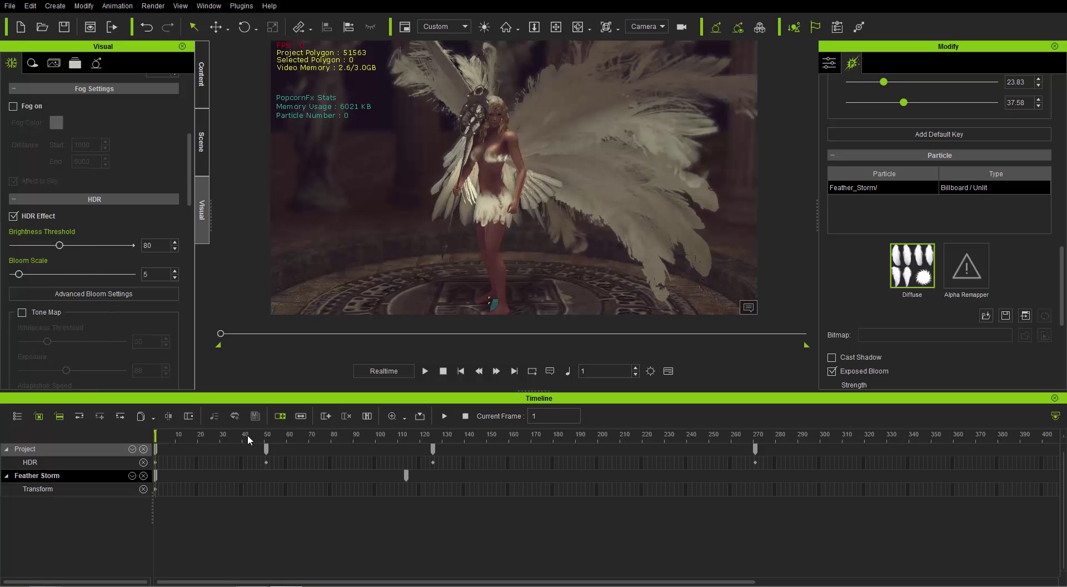
click(266, 449)
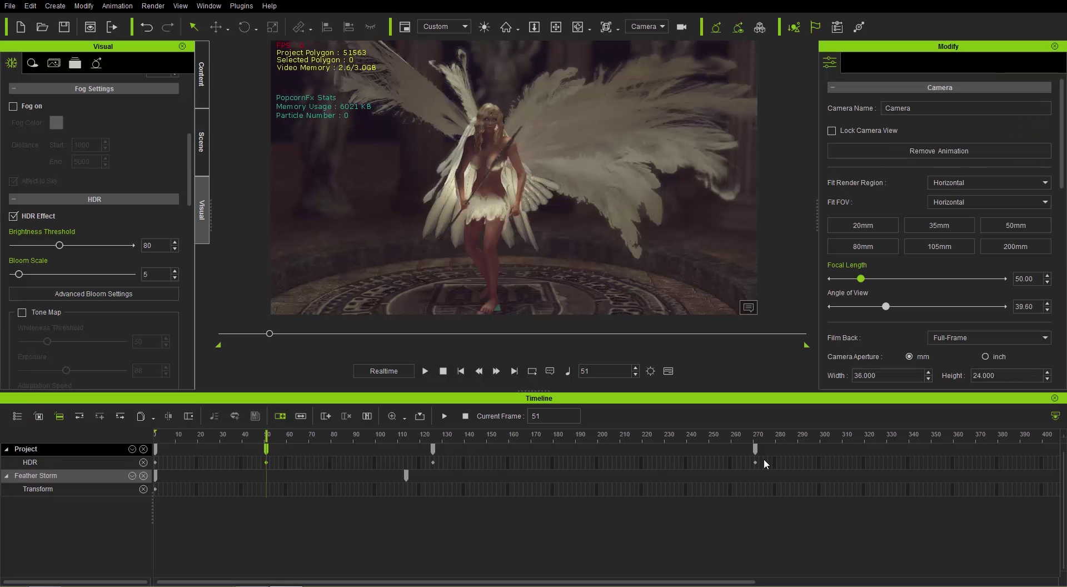
click(431, 467)
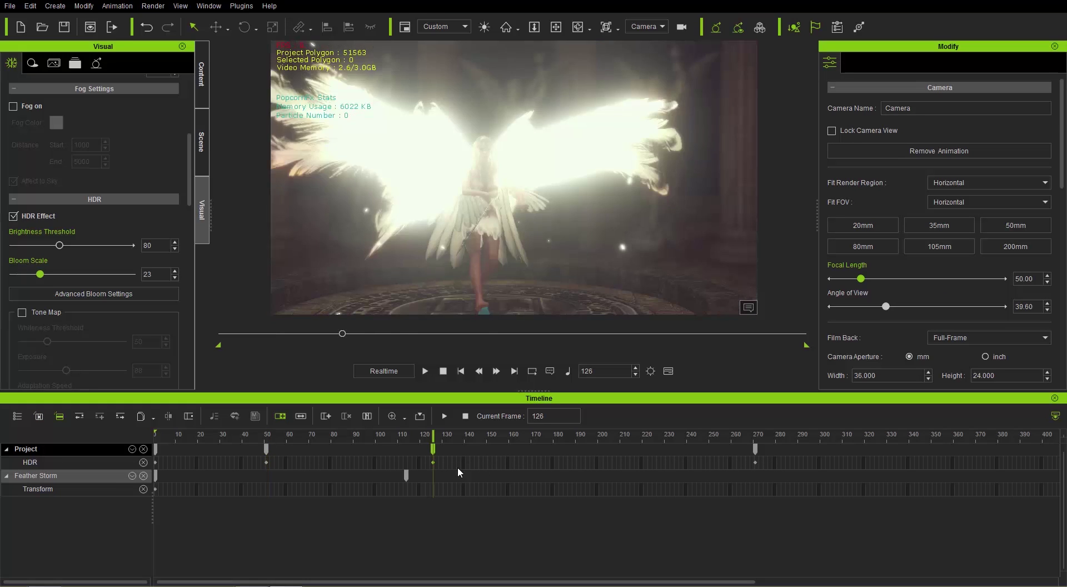
key(End)
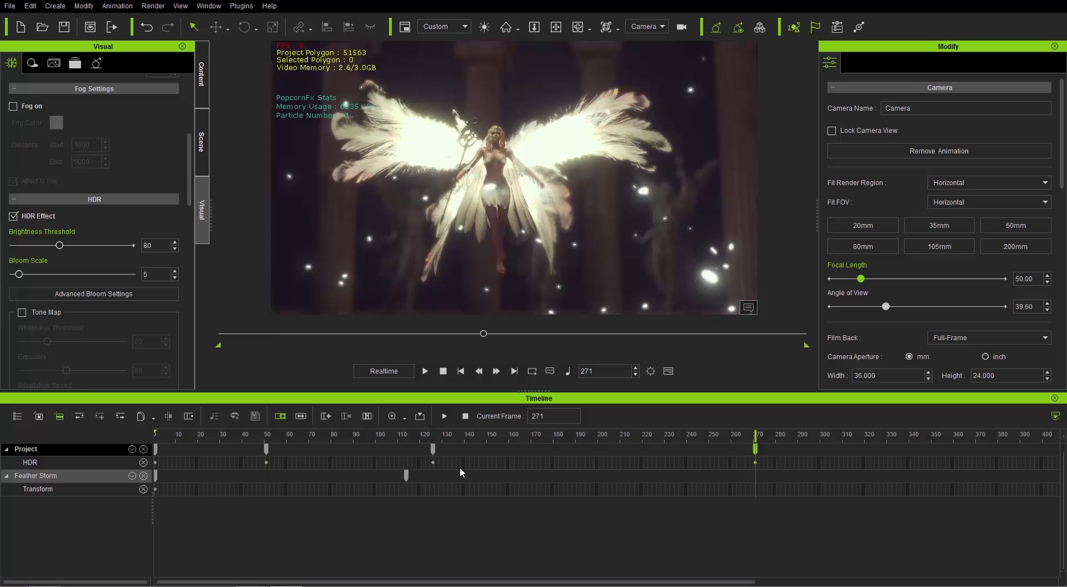
key(Page_Up)
key(Page_Up)
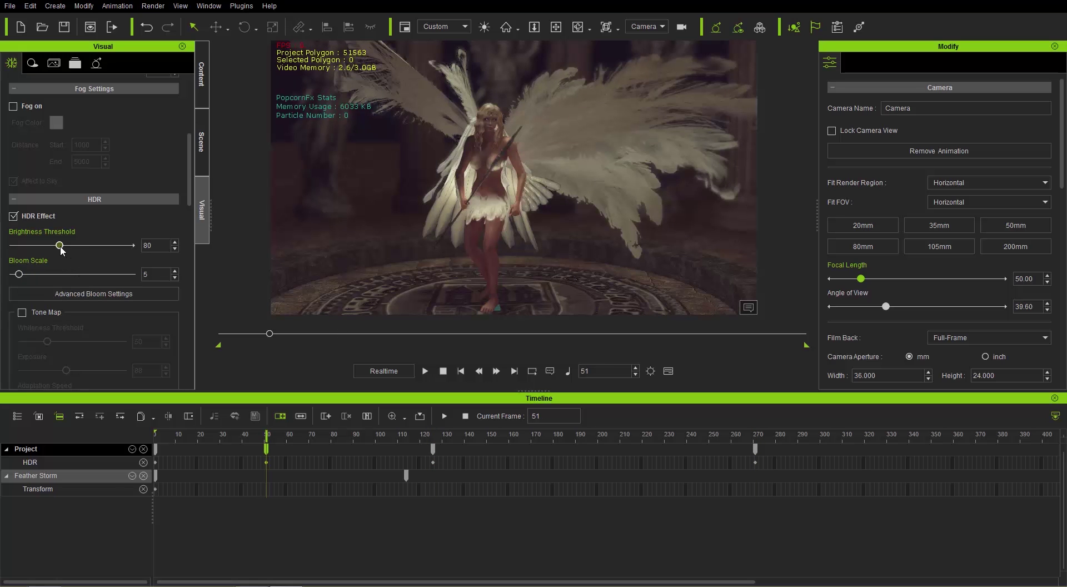
key(Page_Down)
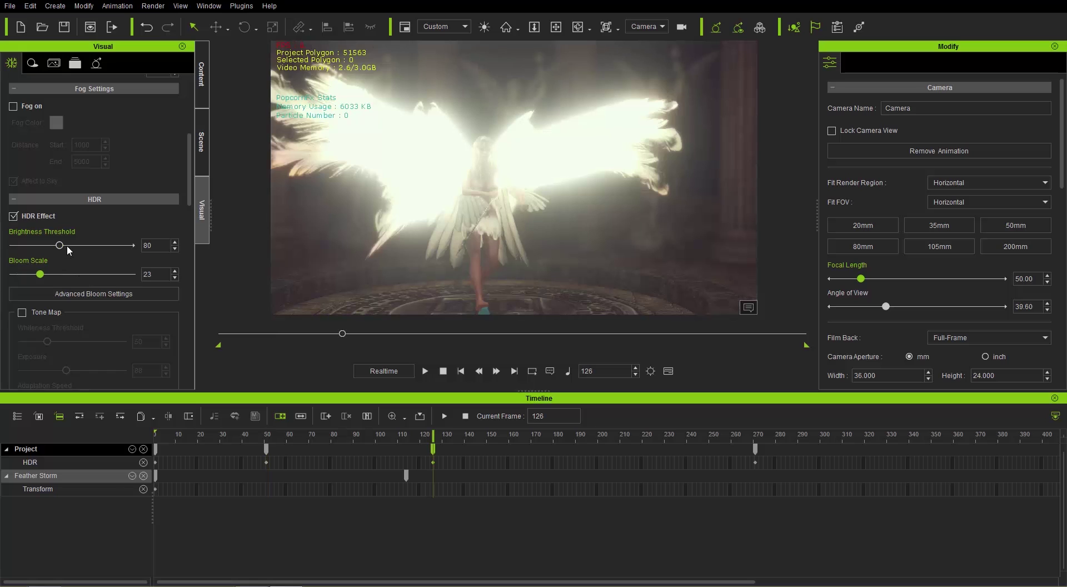
mouse_move(61, 245)
mouse_down()
mouse_move(25, 245)
mouse_move(100, 245)
mouse_move(39, 245)
mouse_move(57, 254)
mouse_up()
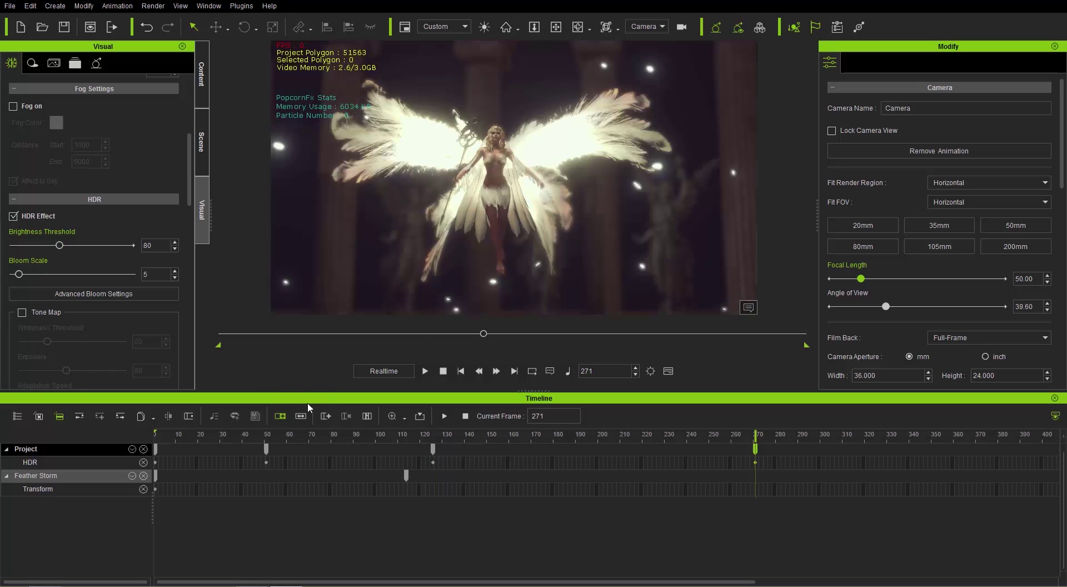
- Close the timeline and play the bloom animation from frame 1
click(442, 373)
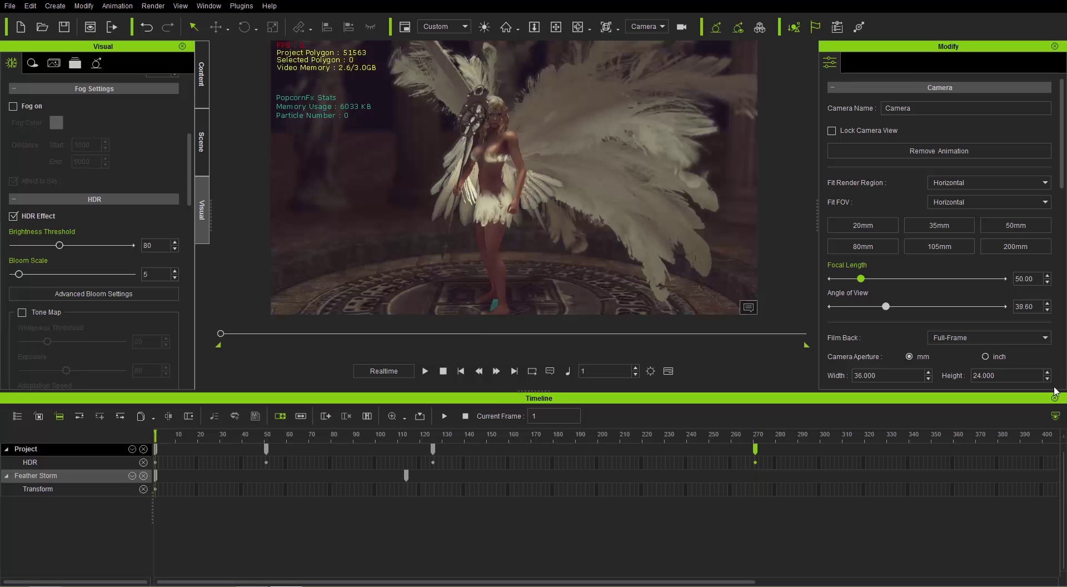
click(1054, 397)
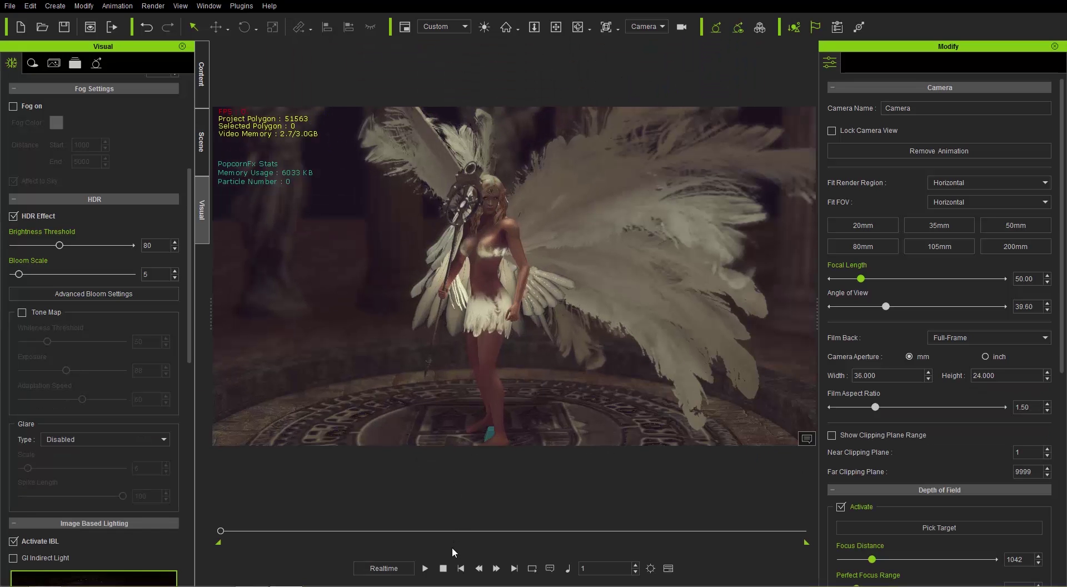
click(426, 567)
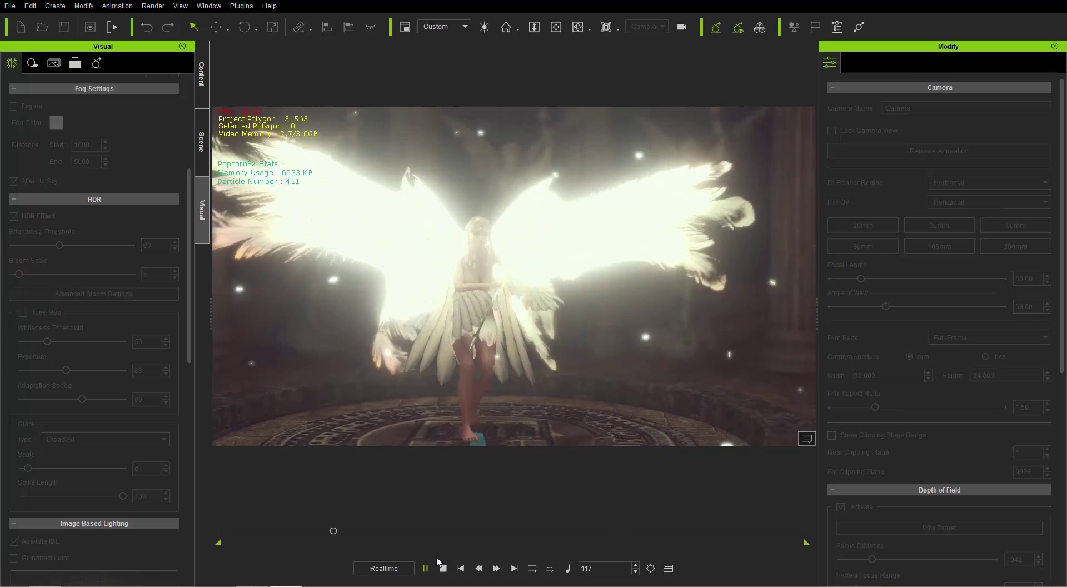